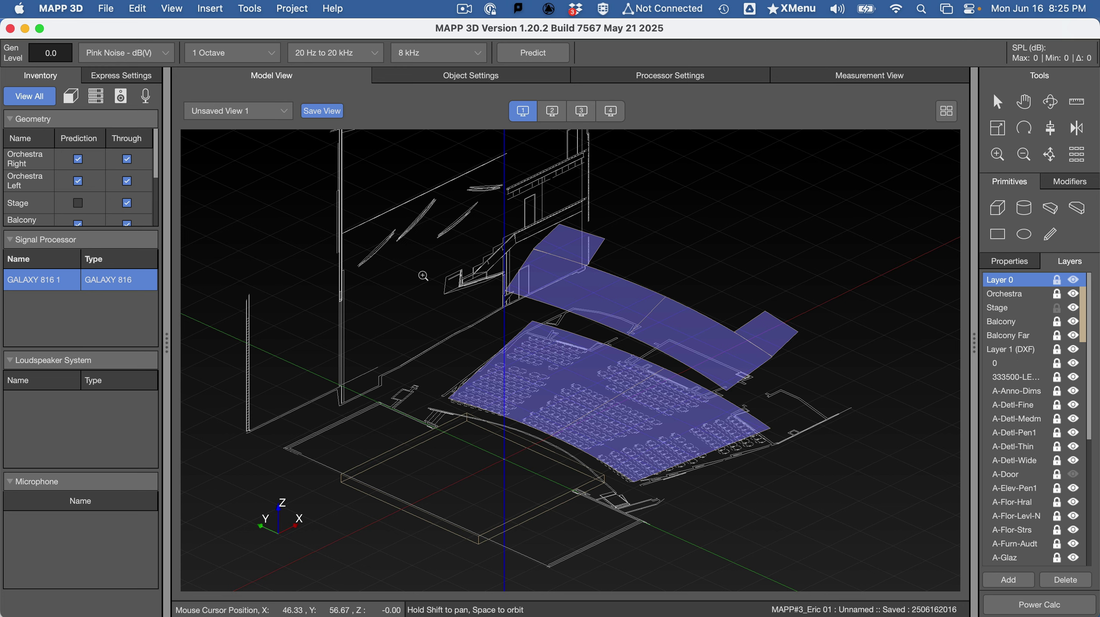
Step: Collapse the contents of Layer 1 (DXF) and hide the Stage layer
double_click(1015, 350)
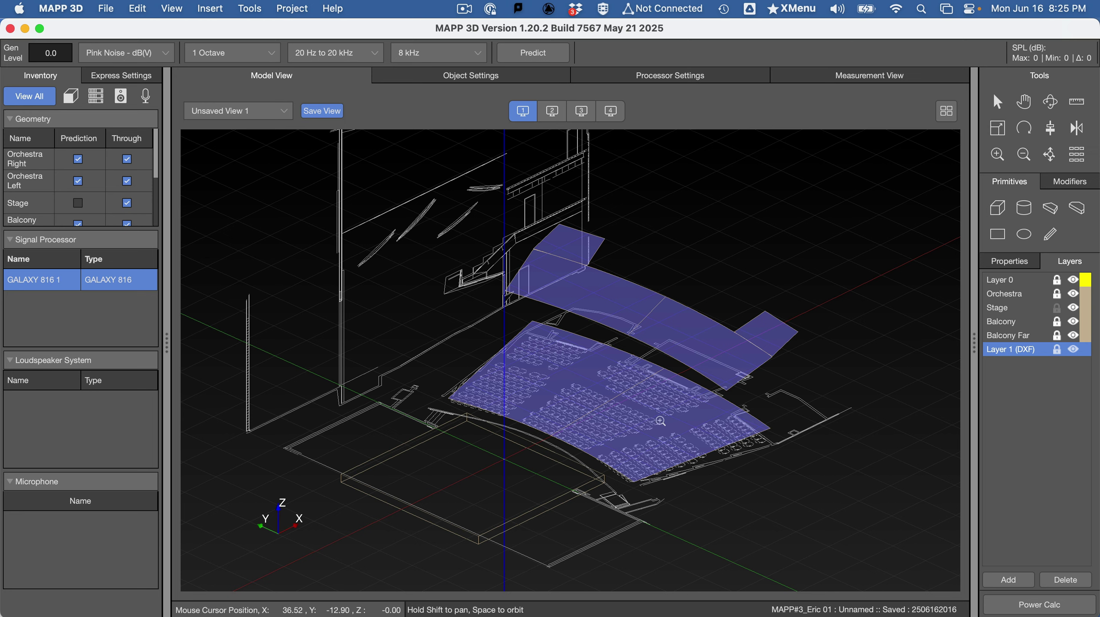
left_click(1074, 310)
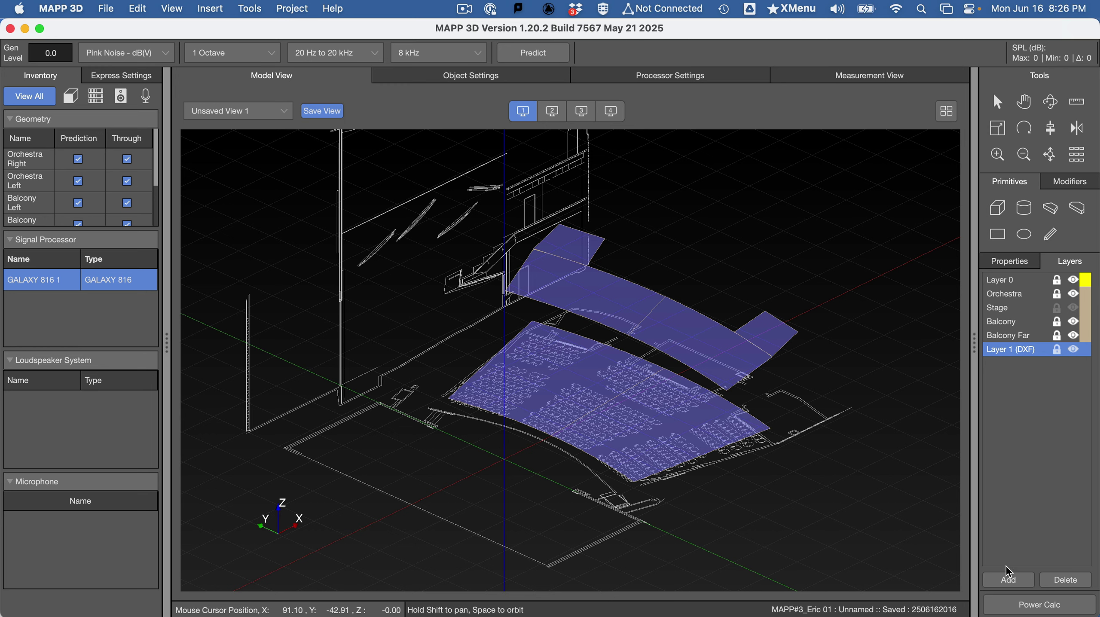
Step: Add a new layer and name it "Mains Left"
left_click(1006, 583)
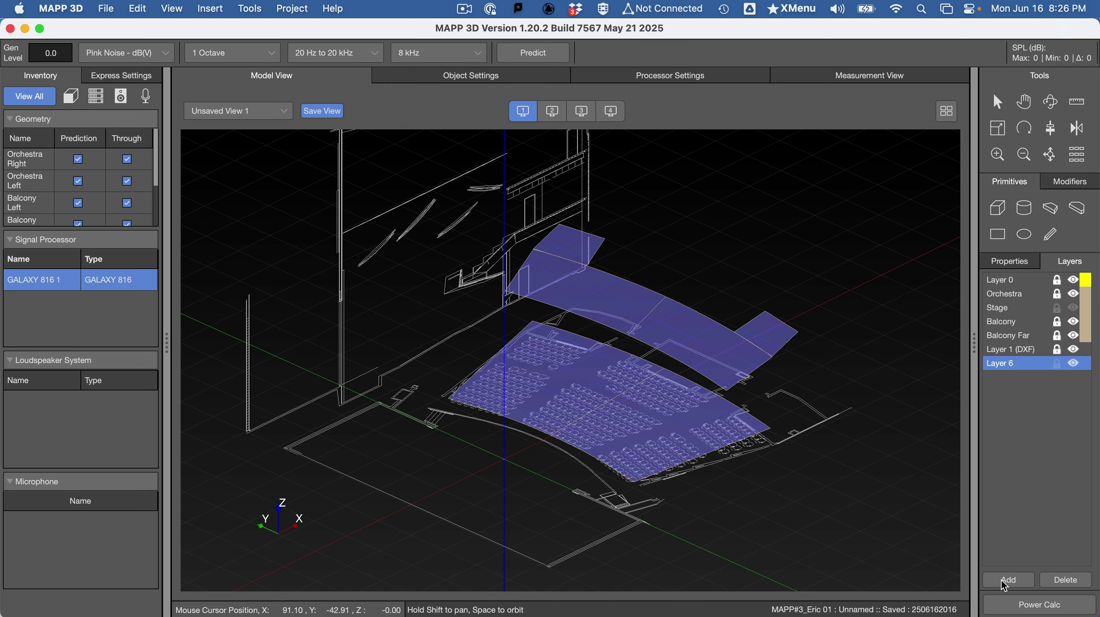
double_click(1017, 365)
type("Left")
key("Return")
Step: Check the Left Mains Array instructions in the Word assignment, and start inserting a flown loudspeaker system in MAPP 3D named "LEFT MAINS"
key("super+Tab")
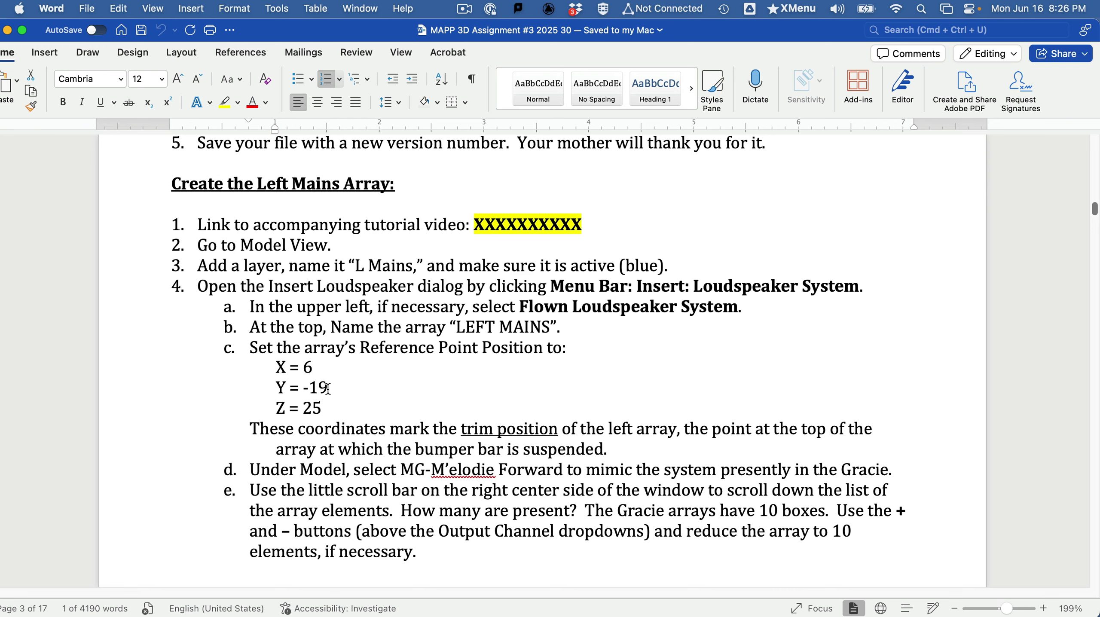
key("super+Tab")
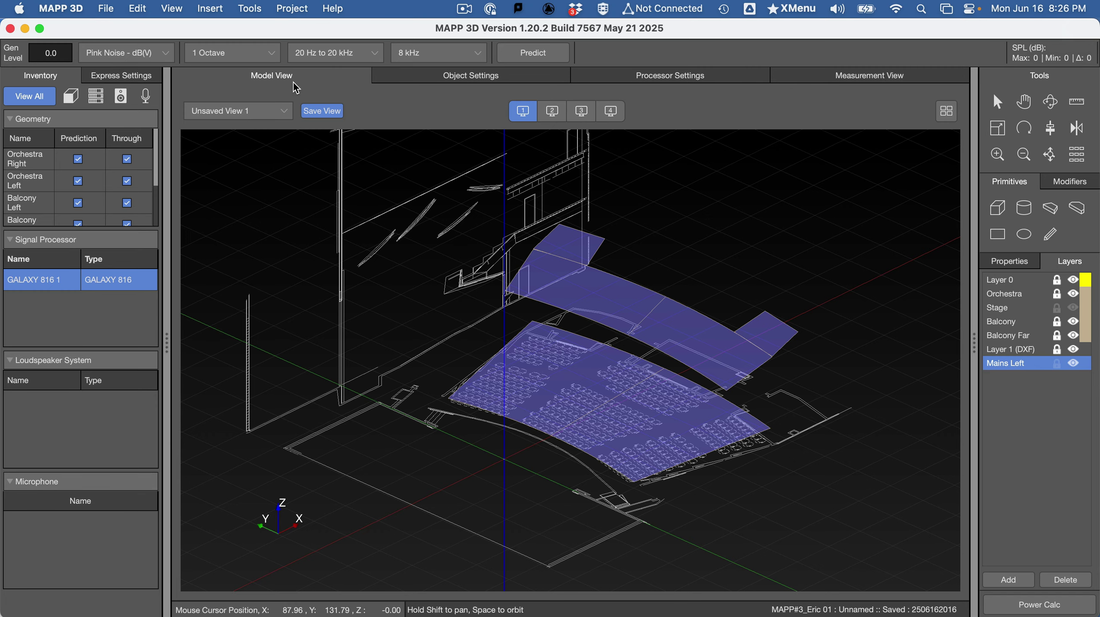
left_click(212, 8)
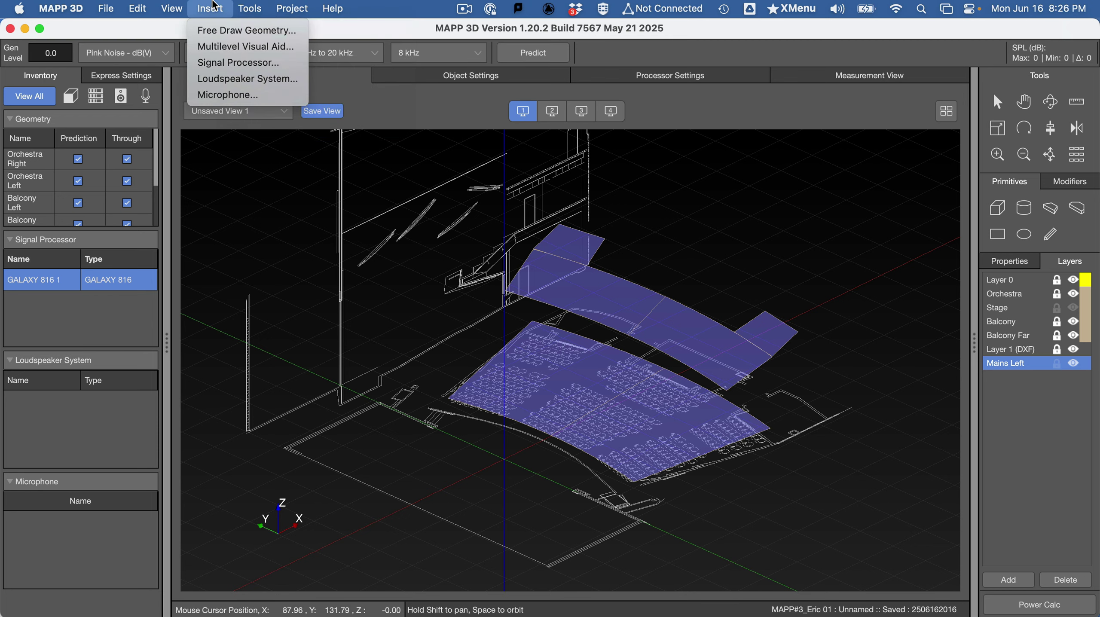
left_click(235, 79)
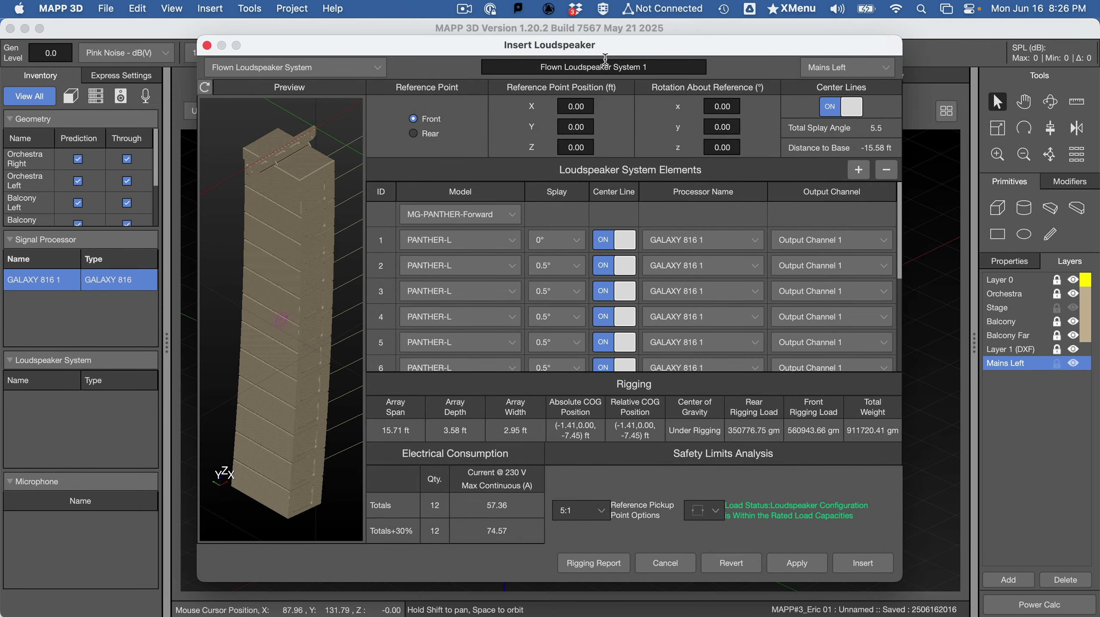
triple_click(603, 67)
type("4EFT MAINS")
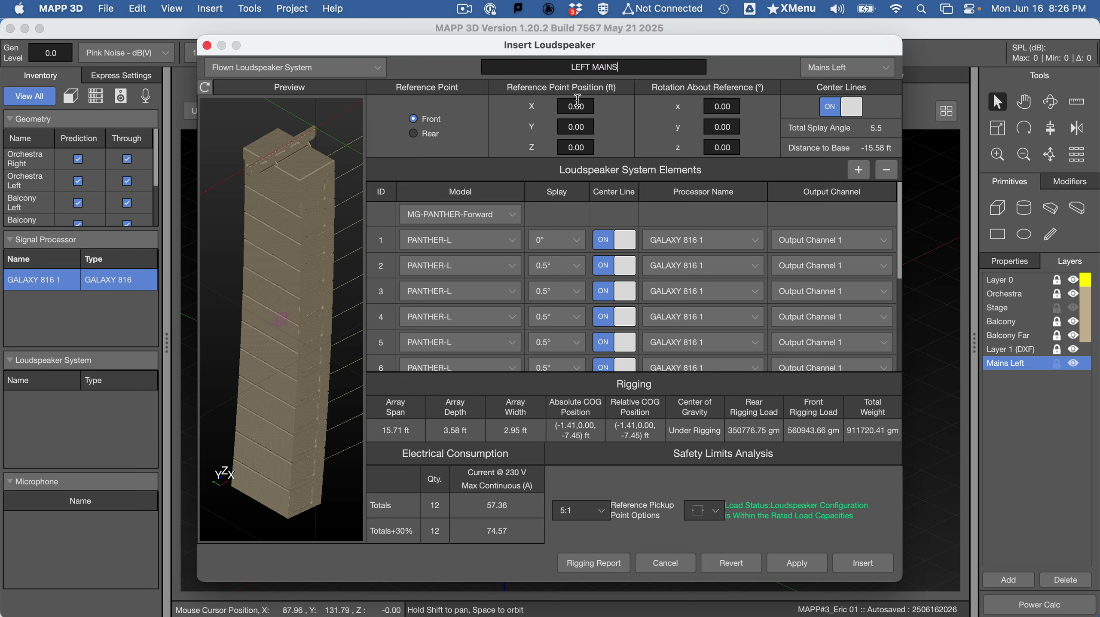
Step: Set the array's reference point position to X 6 ft and Y -19 ft, following the coordinates in the Word assignment
key("super+Tab")
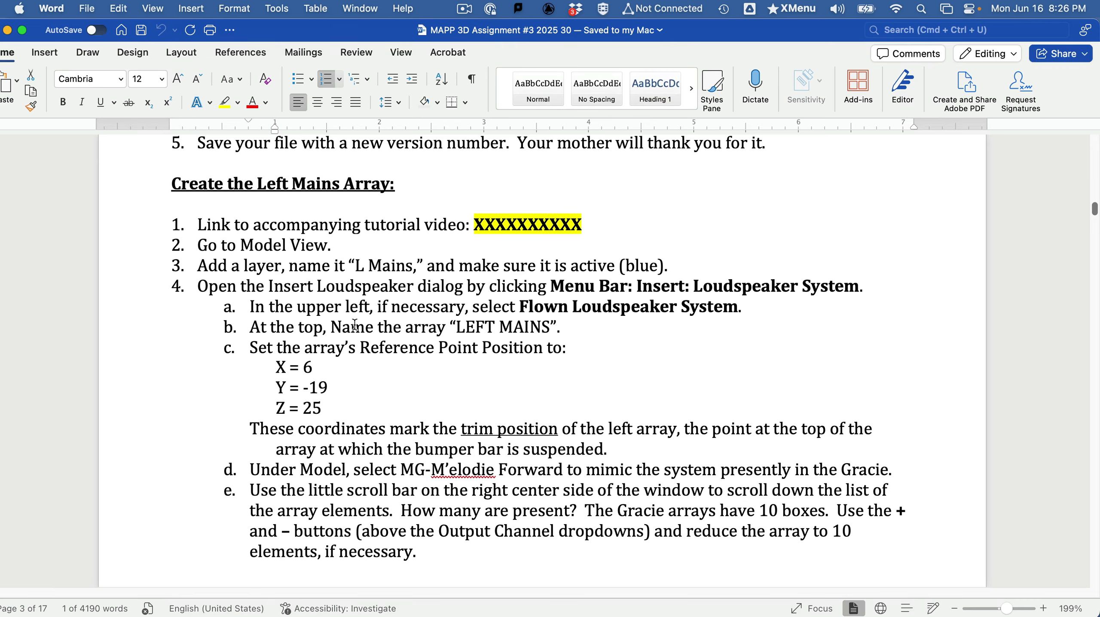
key("super+Tab")
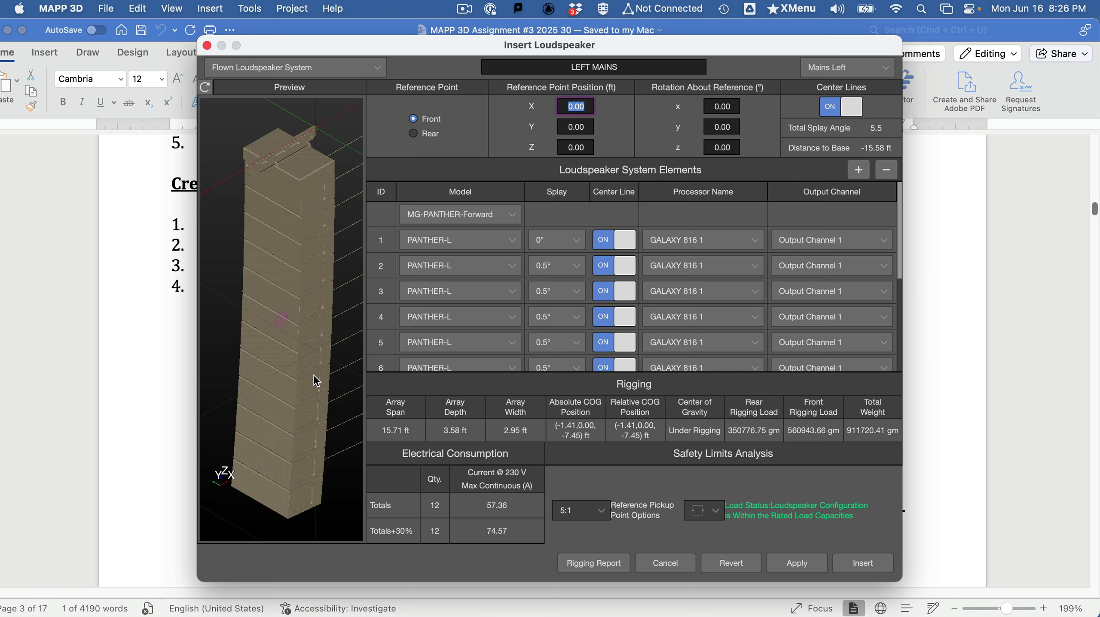
type("6")
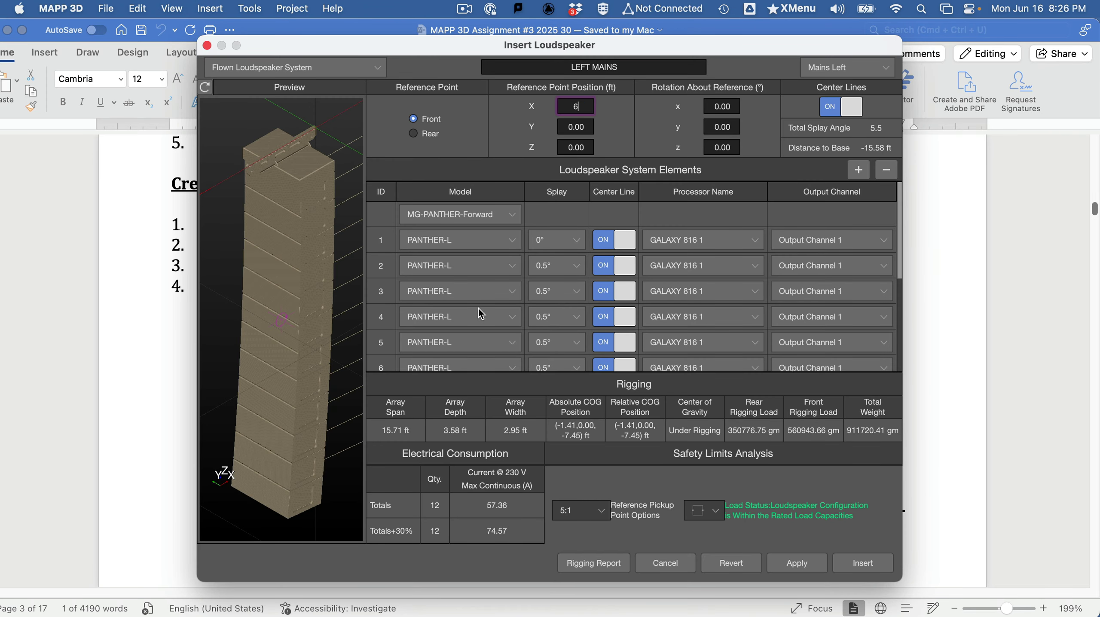
key("Tab")
key("super+Tab")
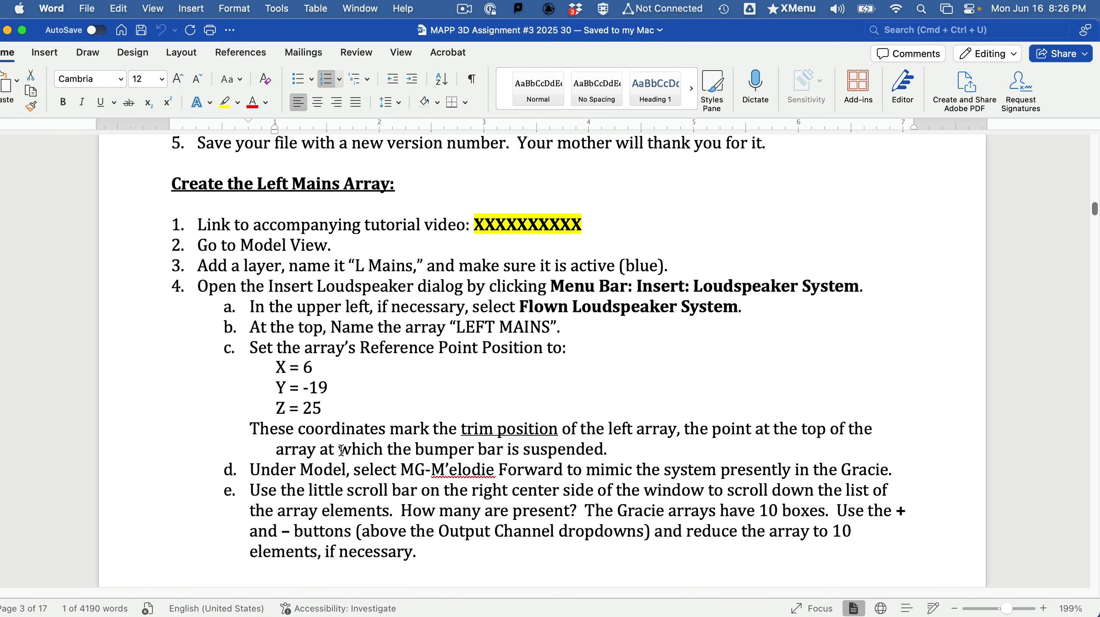
key("super+Tab")
type("-")
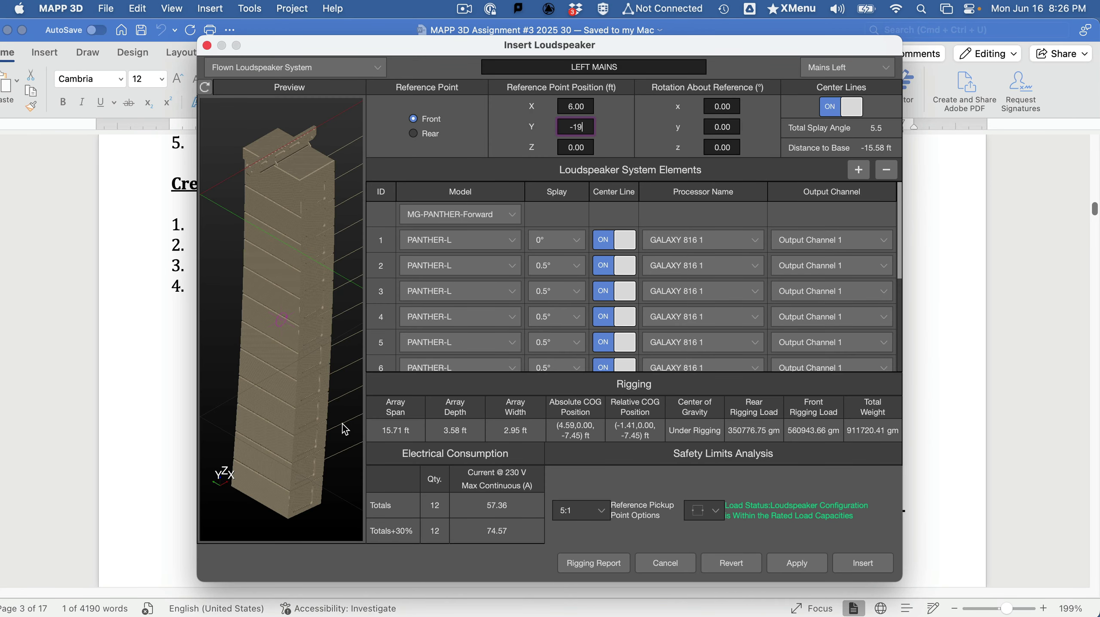
type("19")
key("Tab")
key("super+Tab")
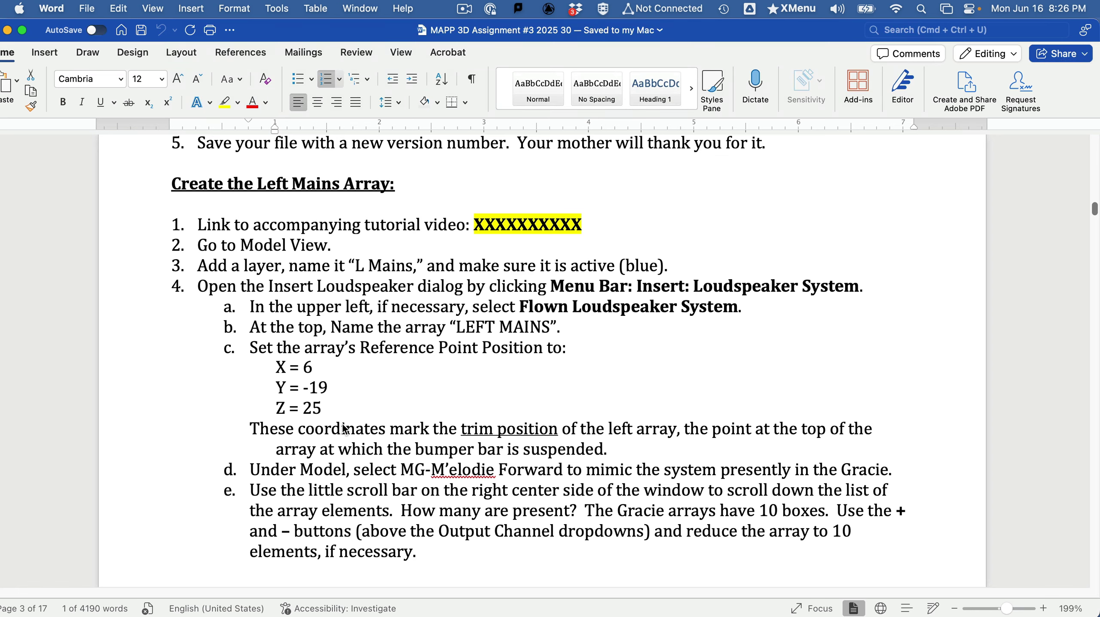
type("25”.")
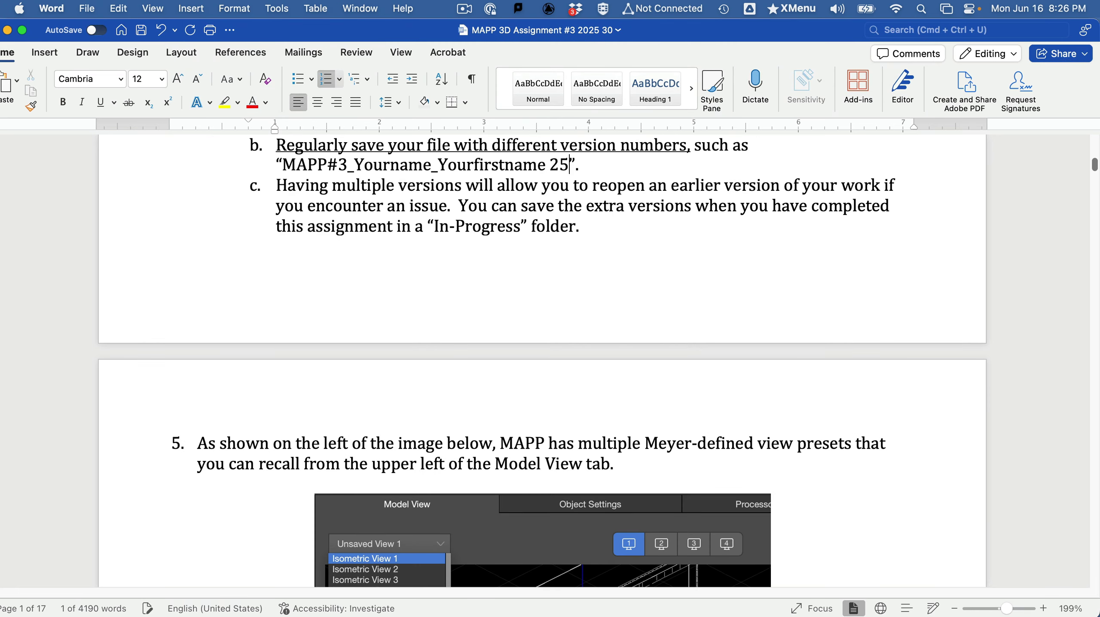
key("super+z")
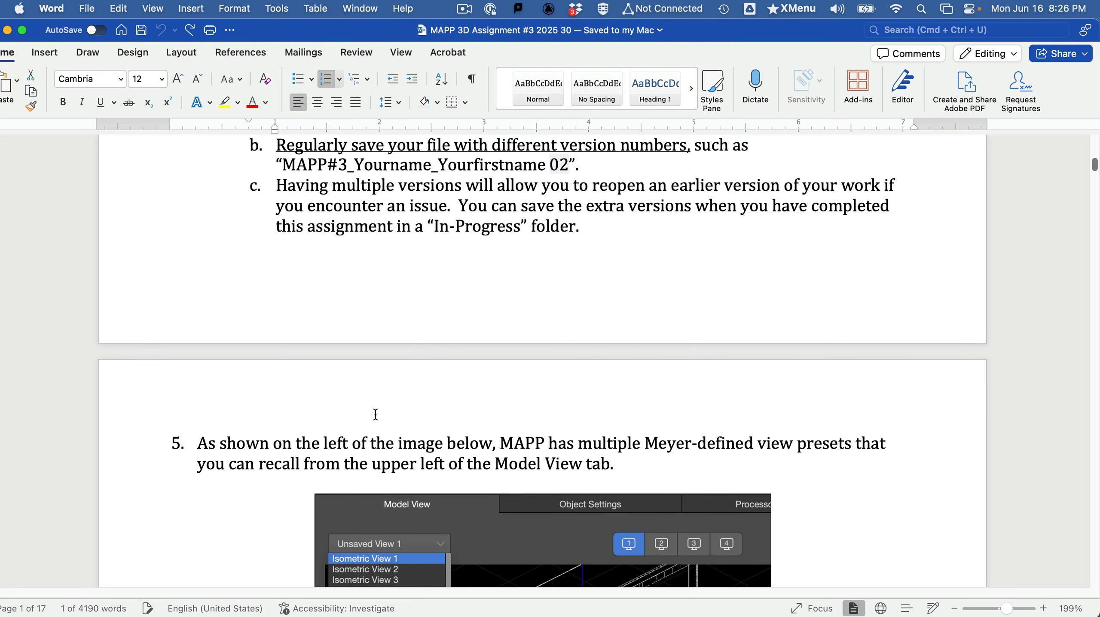
key("super+Tab")
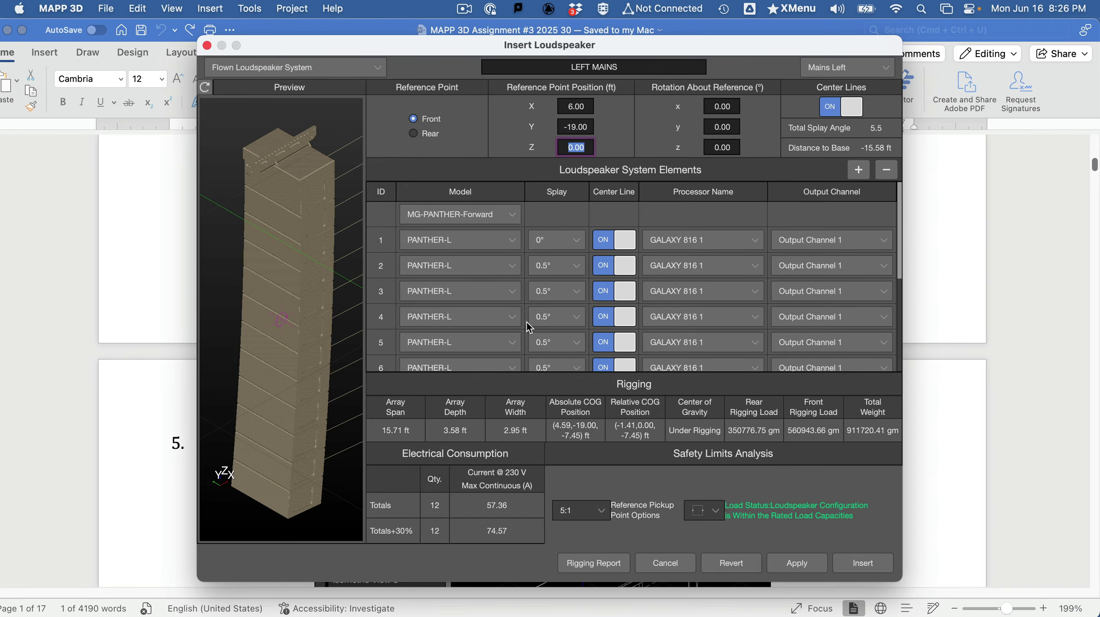
Step: Look up the reference point coordinates in the Word assignment and set the array's Z position to 25 ft in MAPP 3D
key("super+Tab")
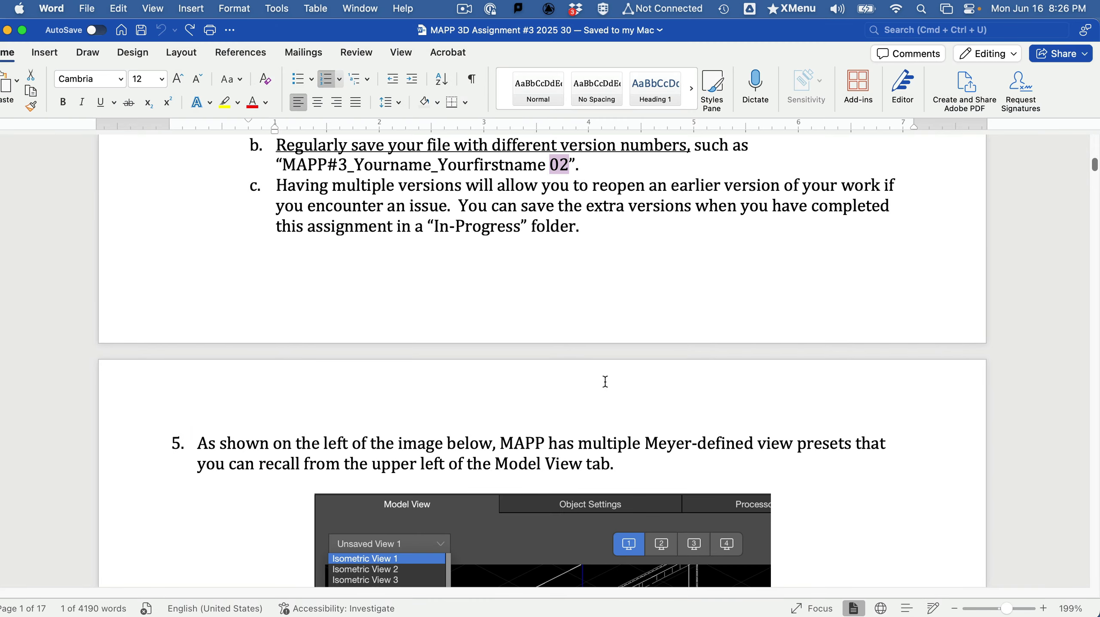
scroll(606, 381, "down", 15)
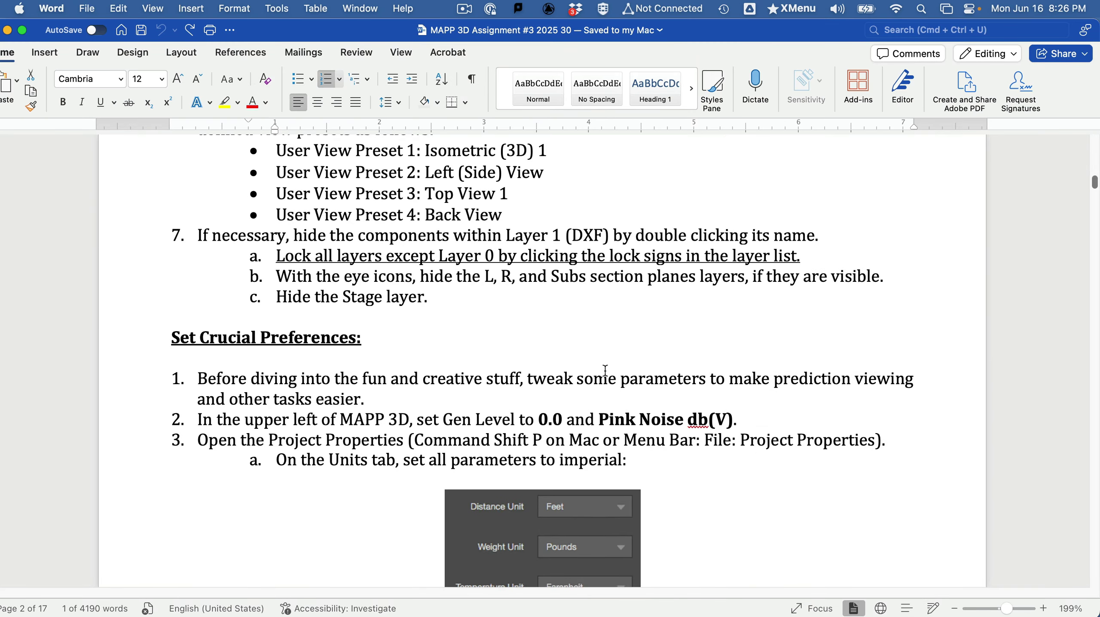
scroll(605, 371, "down", 20)
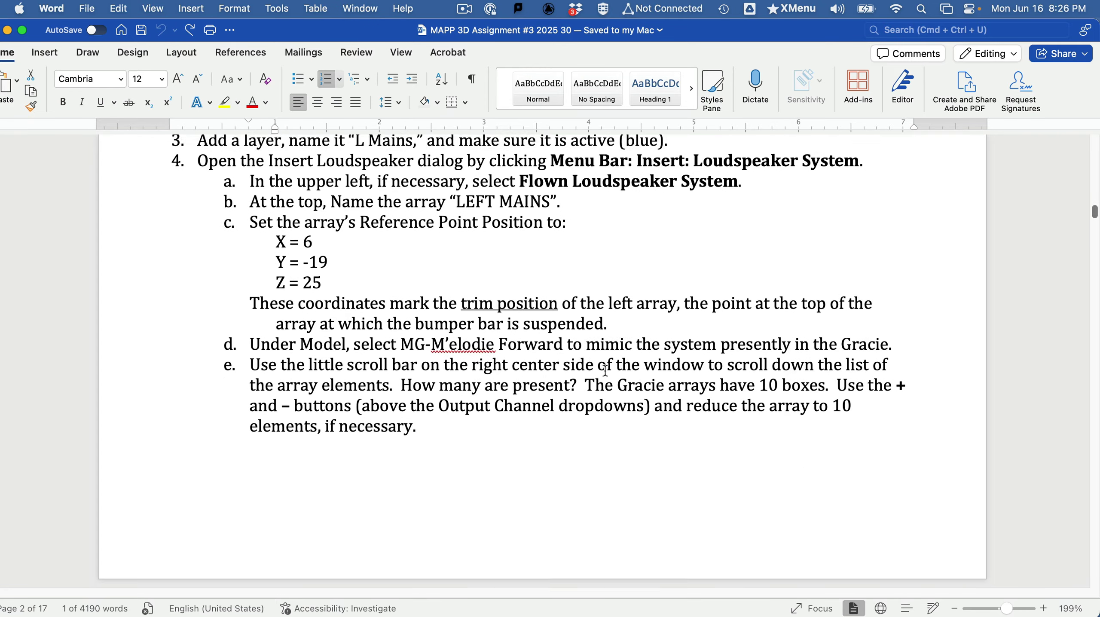
scroll(606, 370, "down", 1)
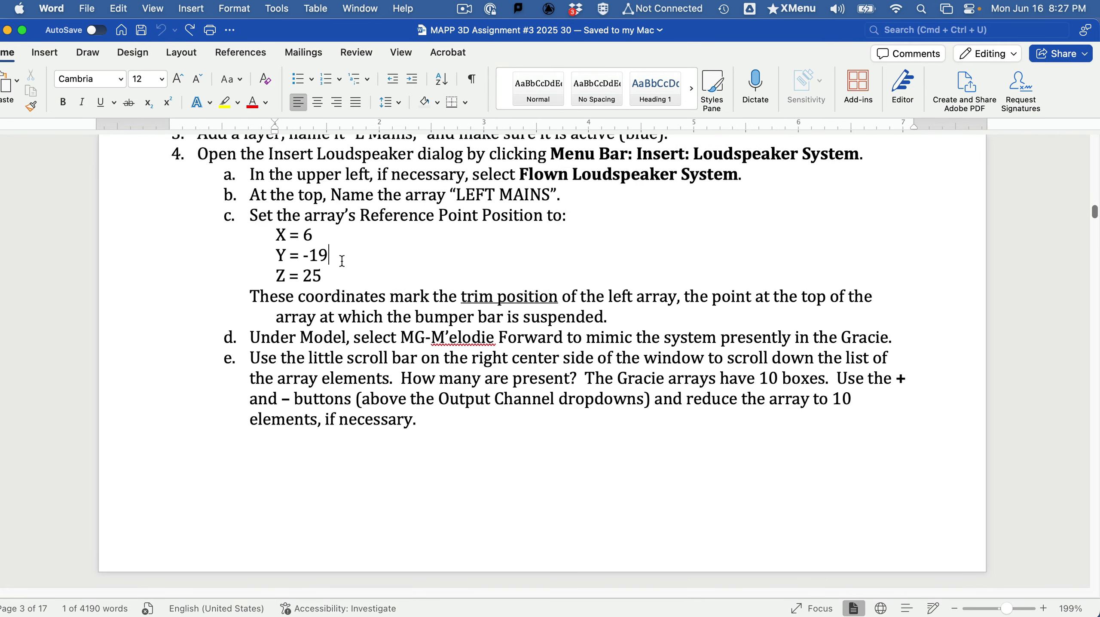
key("super+Tab")
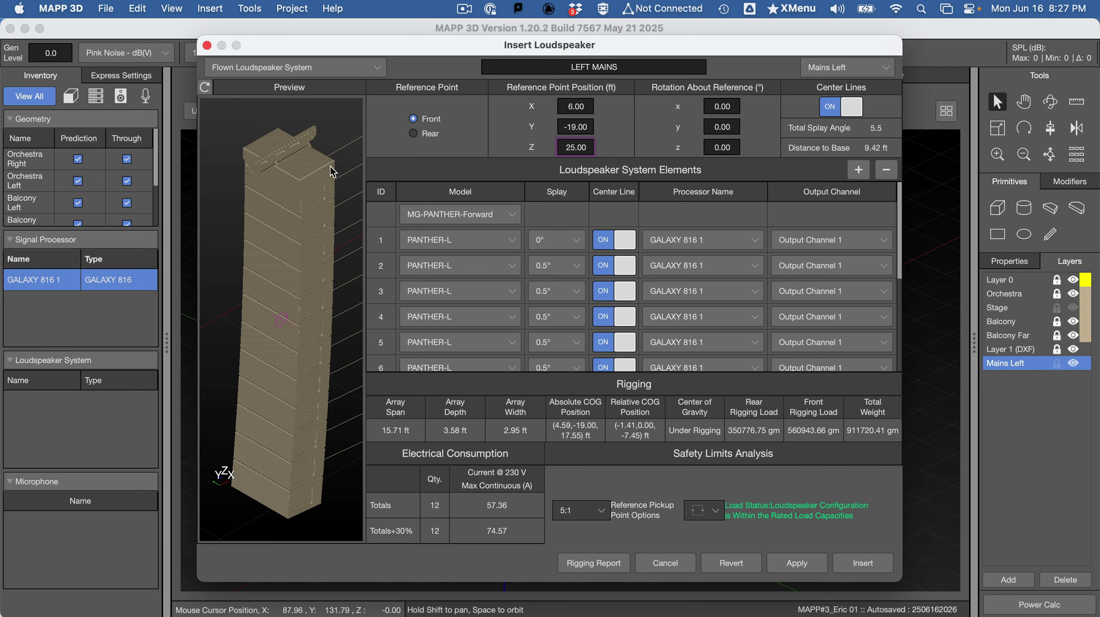
Step: Set the array's rigging model to MG-M'elodie forward
left_click(437, 220)
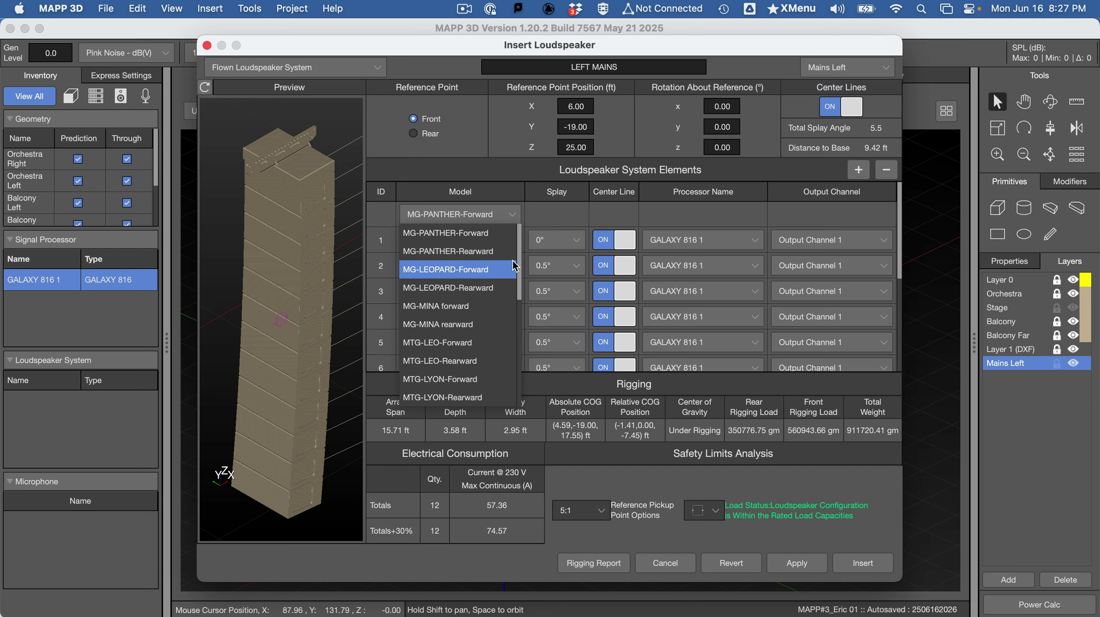
left_click_drag(519, 266, 508, 381)
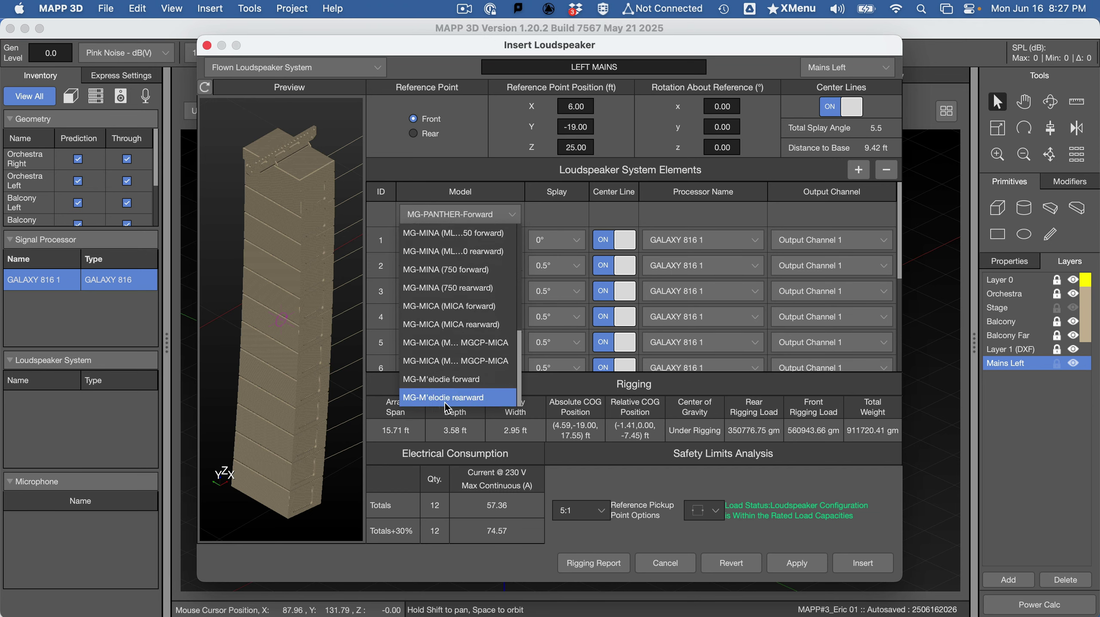
left_click(465, 384)
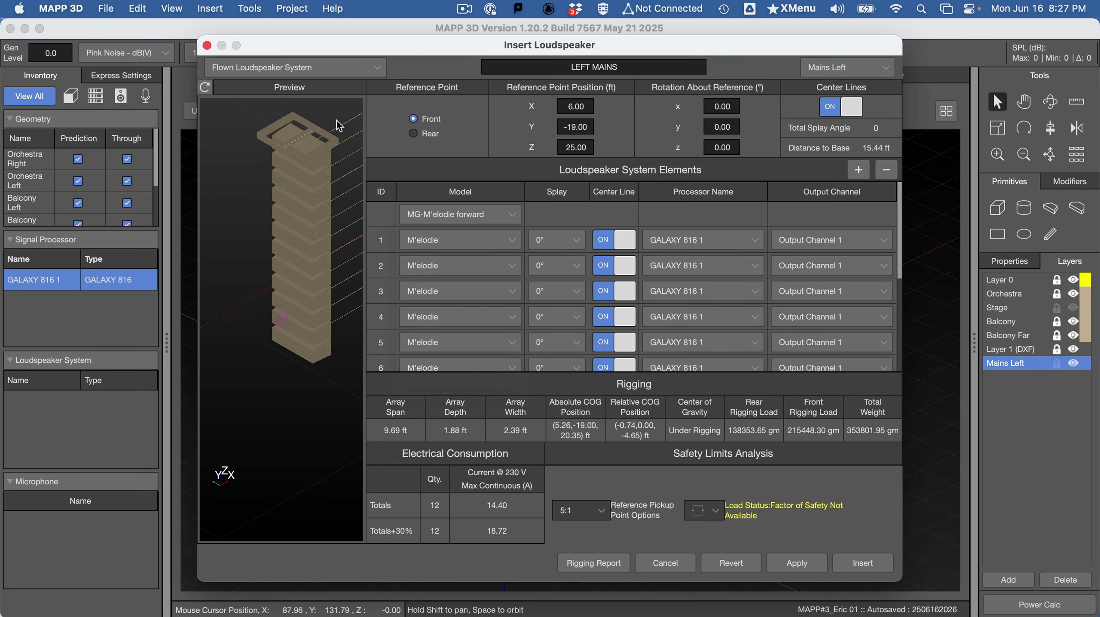
Step: Check the required number of boxes in the Word assignment and reduce the LEFT MAINS array to 10 elements
key("super+Tab")
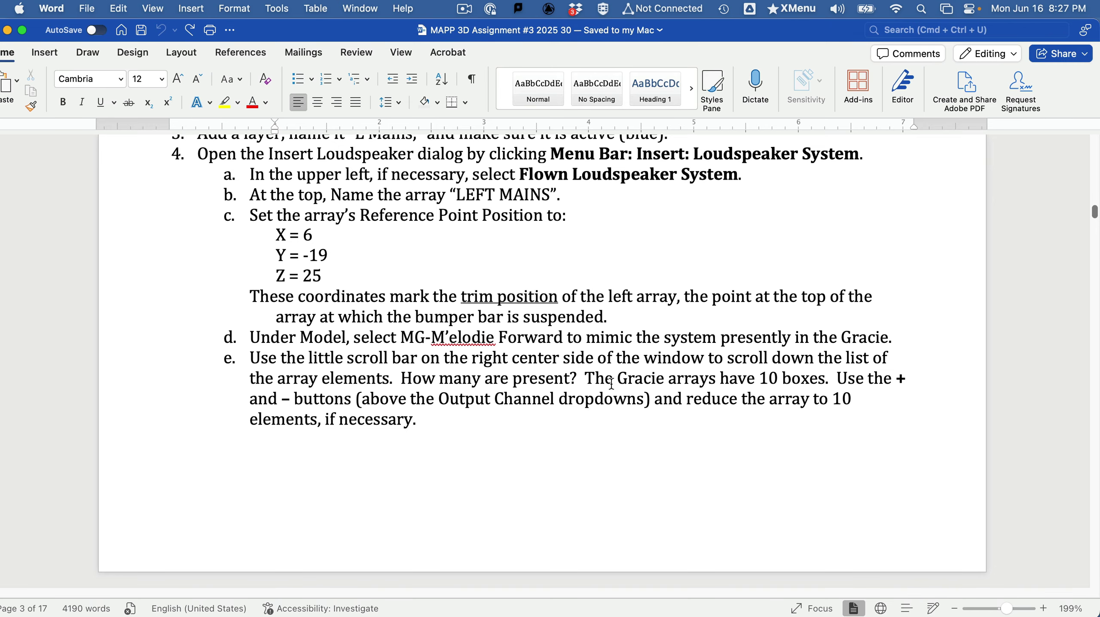
left_click_drag(585, 379, 821, 377)
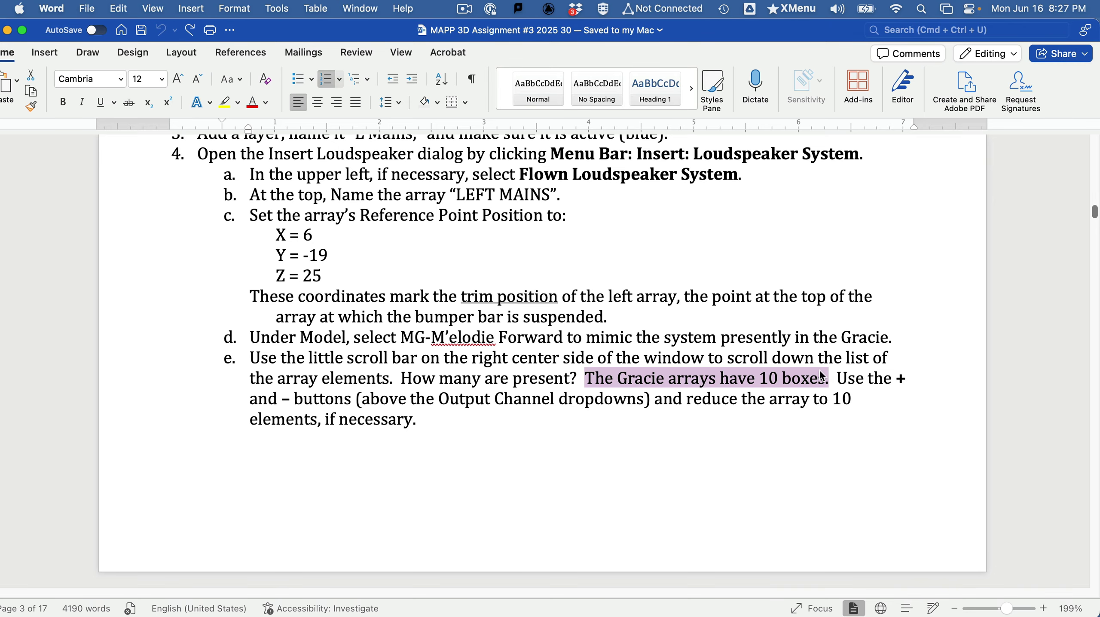
key("super+Tab")
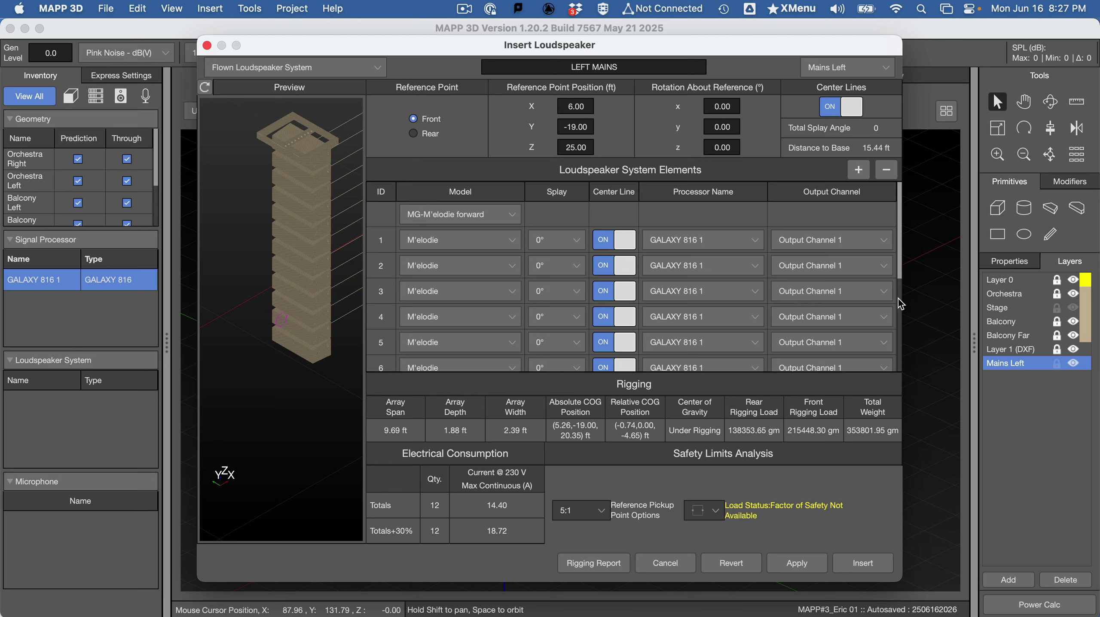
scroll(898, 276, "down", 5)
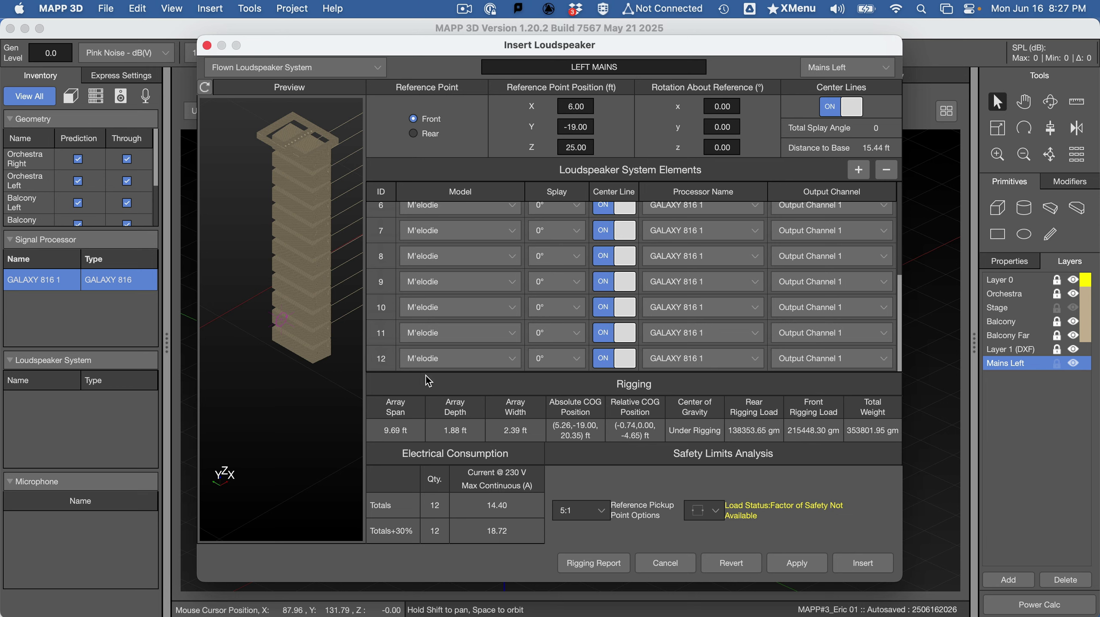
left_click(887, 170)
left_click(886, 173)
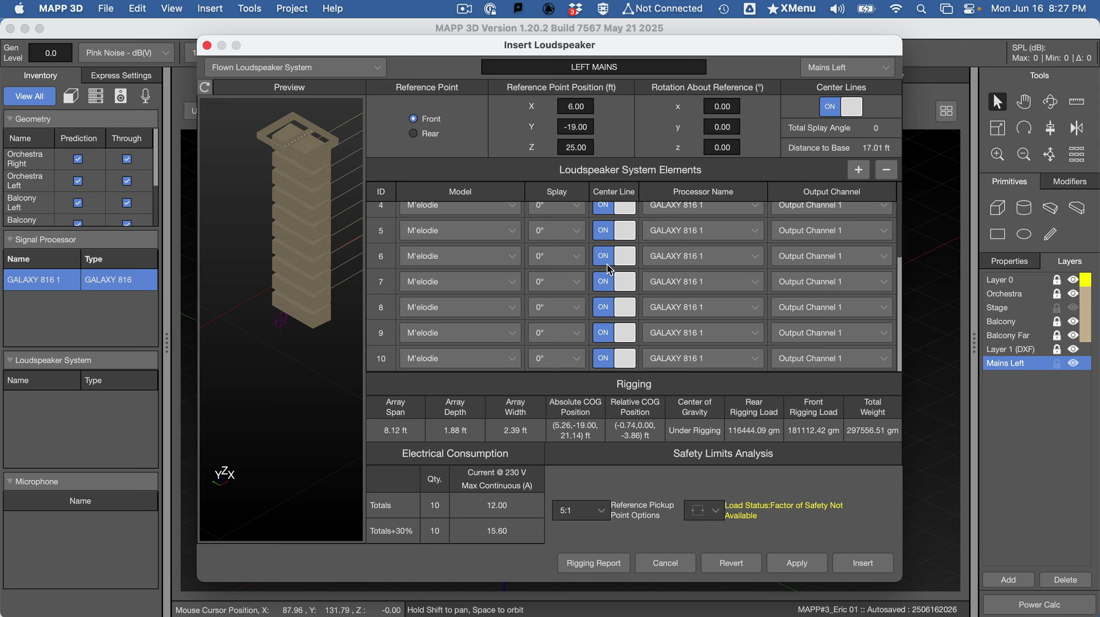
Step: Review the reference image of the Insert Loudspeaker dialog in the Word assignment and apply the LEFT MAINS settings in MAPP 3D
key("super+Tab")
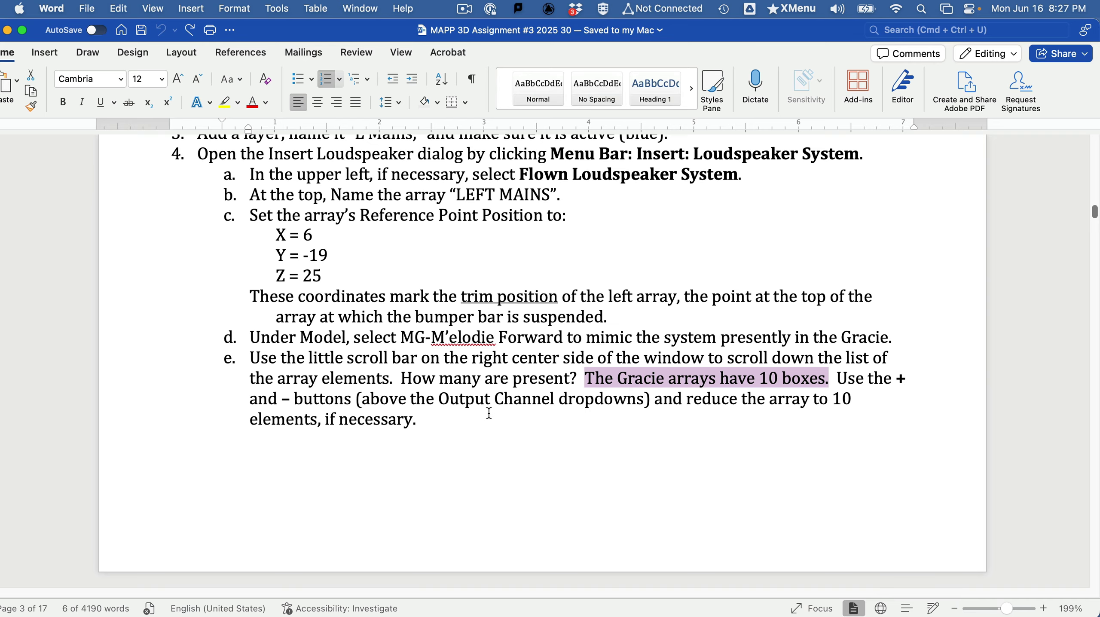
scroll(662, 440, "down", 1)
scroll(663, 440, "down", 15)
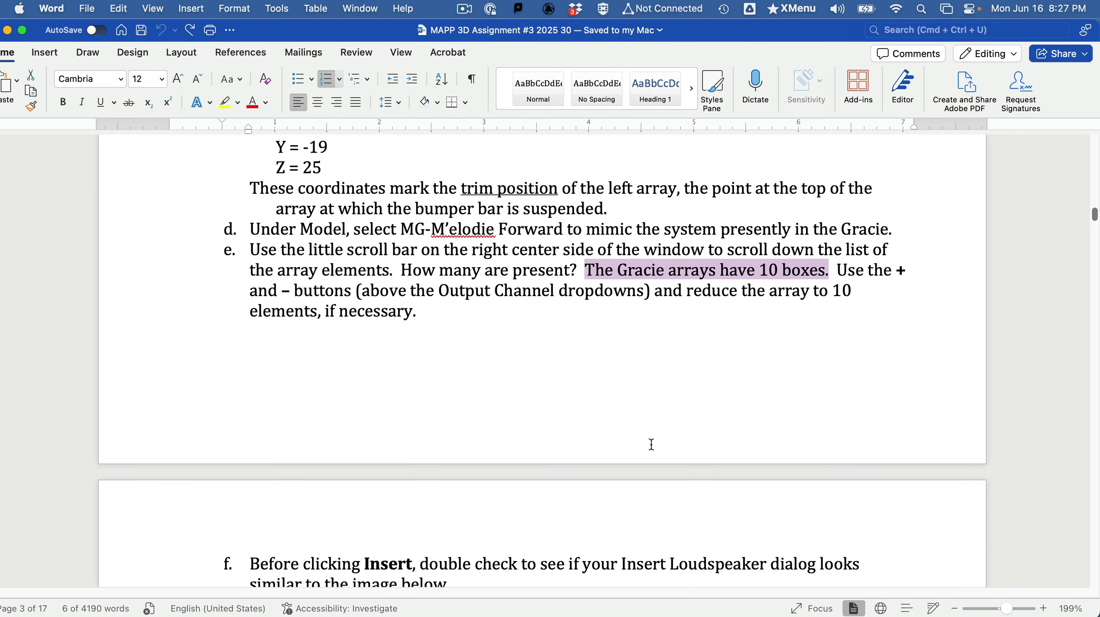
scroll(652, 445, "down", 3)
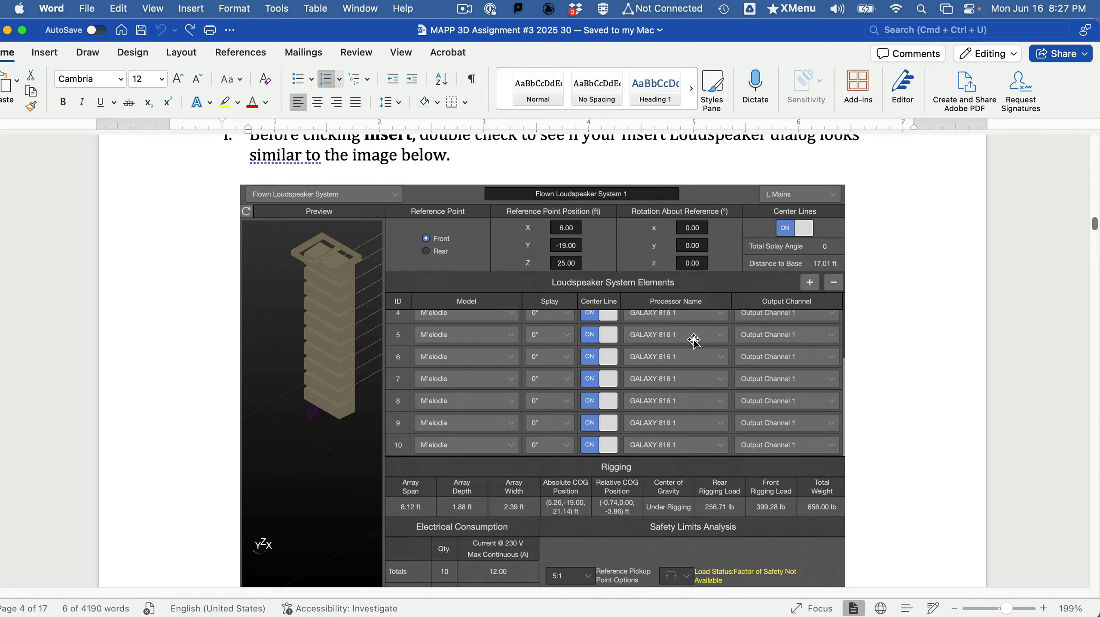
key("super+Tab")
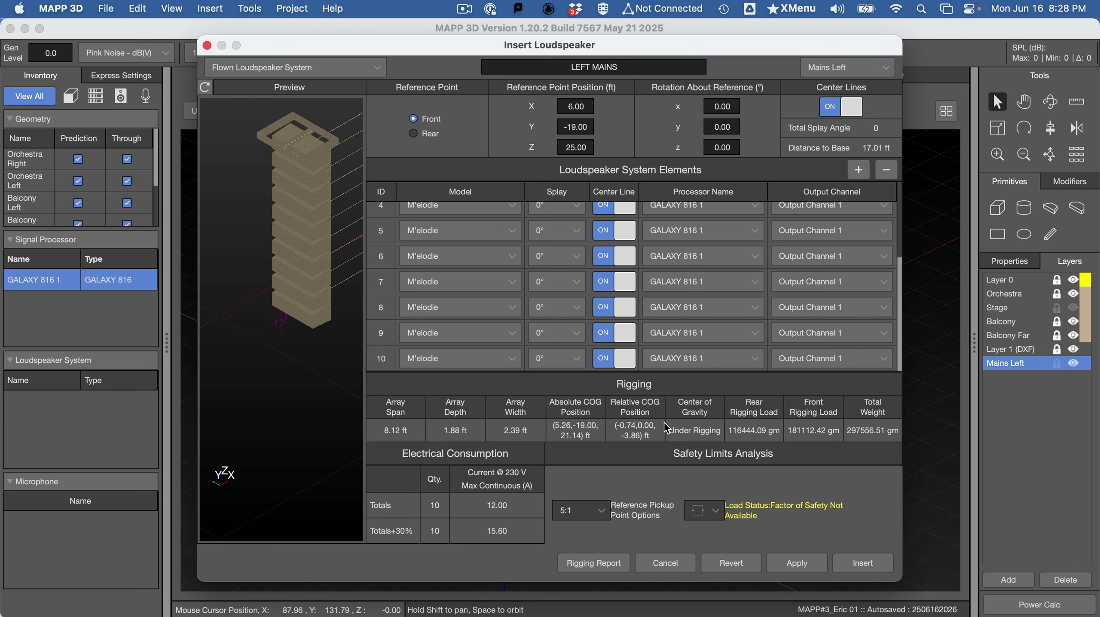
left_click(787, 567)
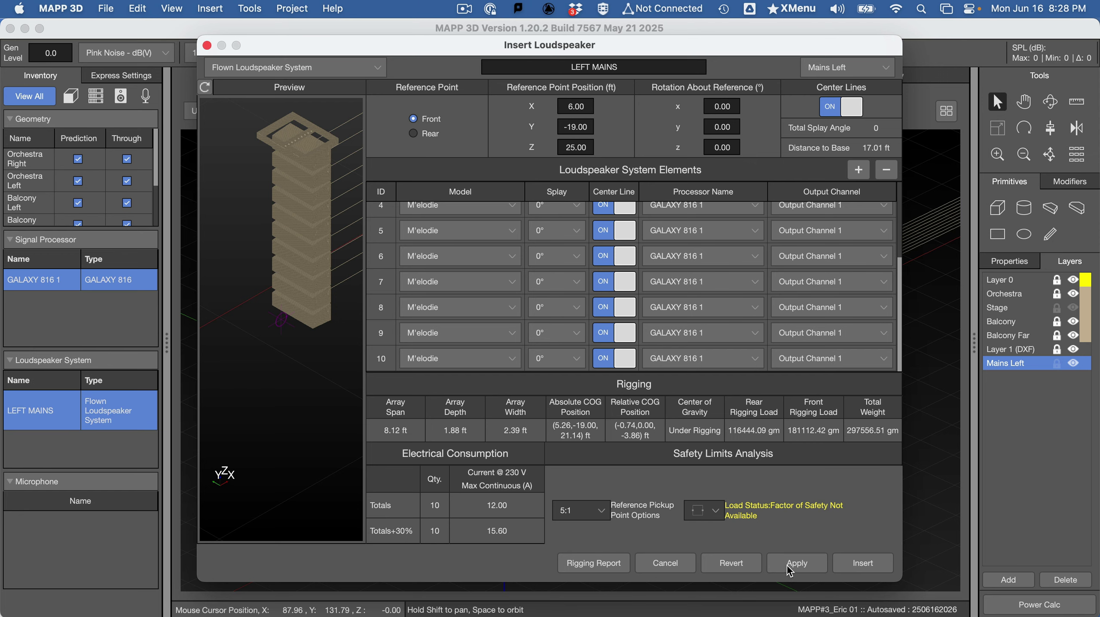
Step: Insert the configured LEFT MAINS array into the model and check its placement in the venue
left_click(861, 566)
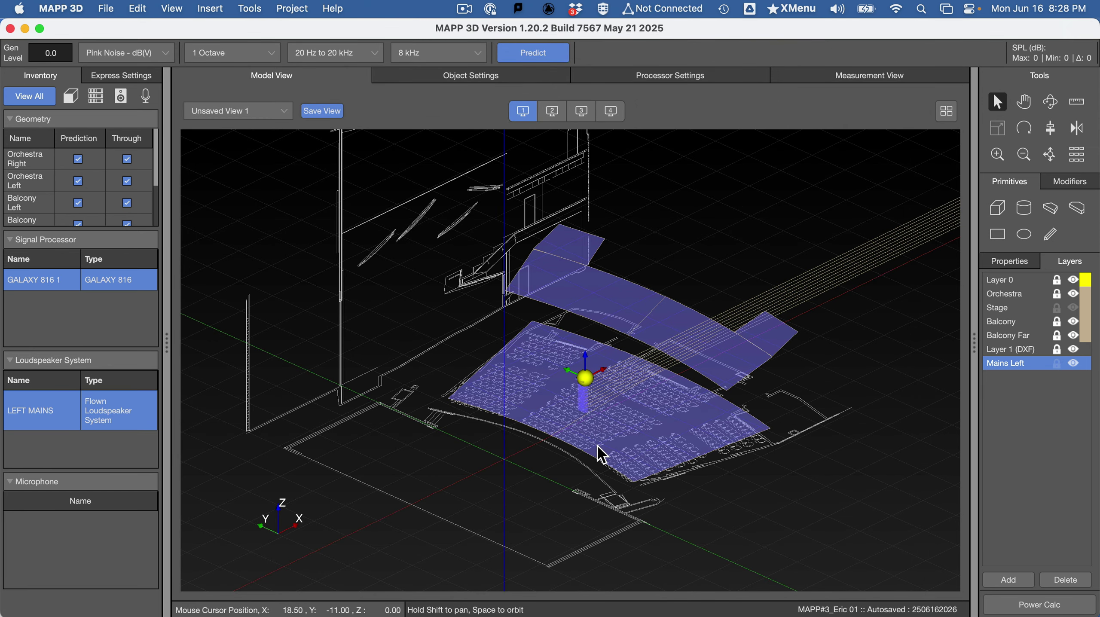
left_click_drag(582, 434, 568, 468)
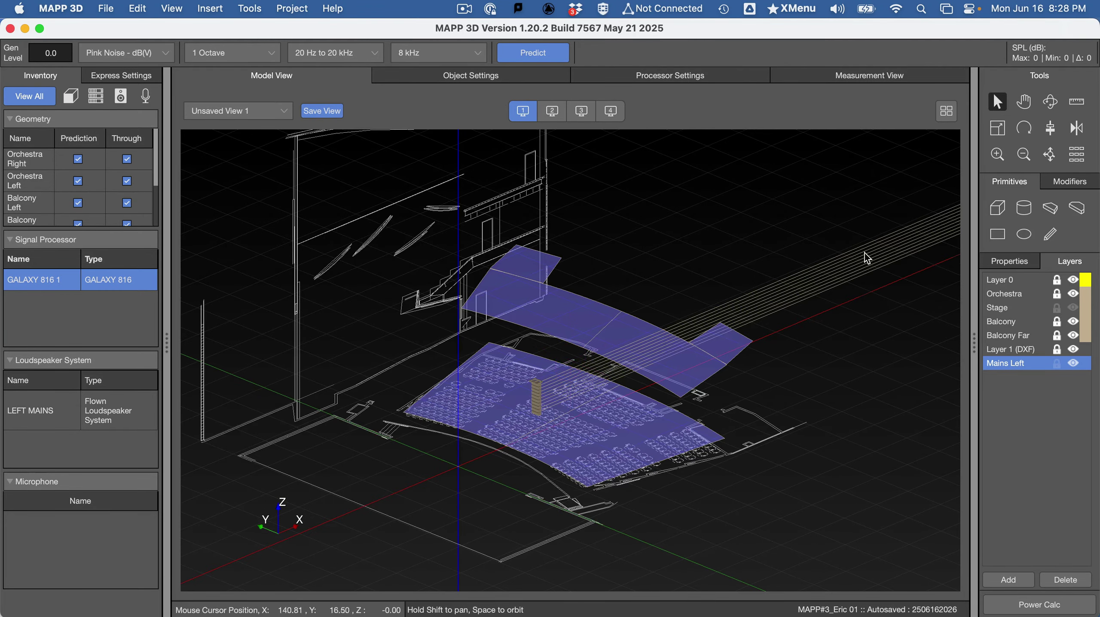
Step: Hide the loudspeaker center lines in the model view and show them again
left_click(163, 6)
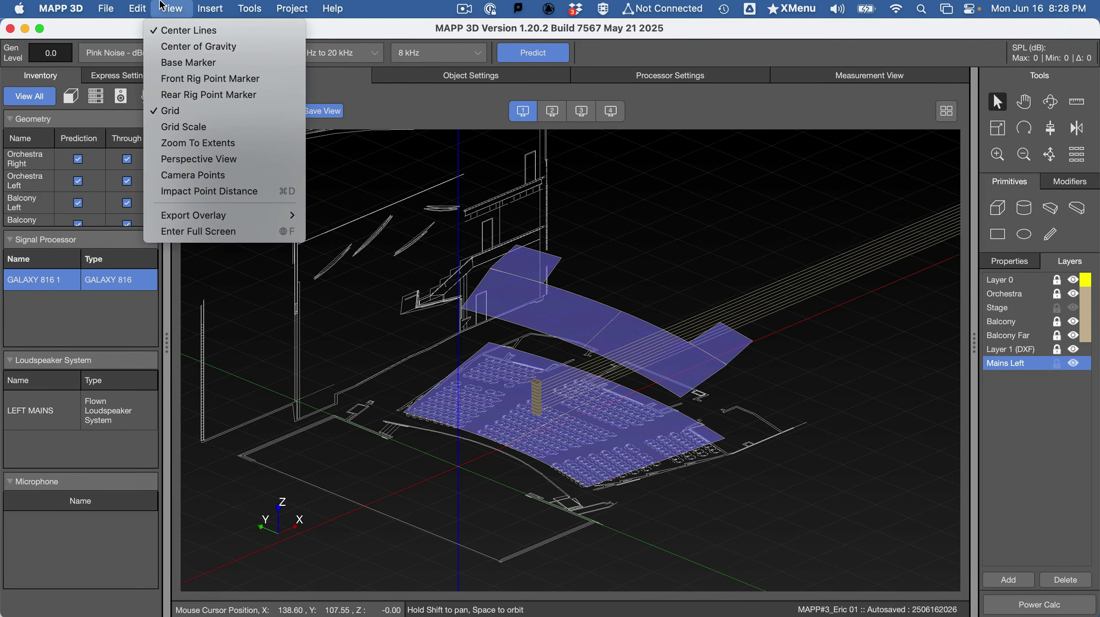
left_click(186, 31)
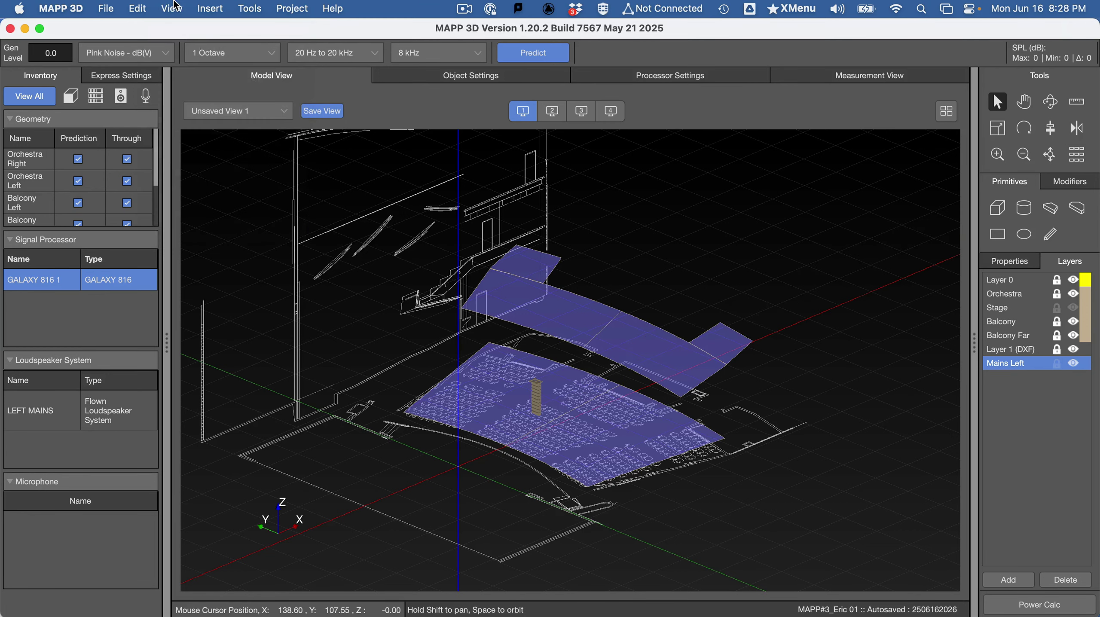
left_click(175, 6)
left_click(186, 31)
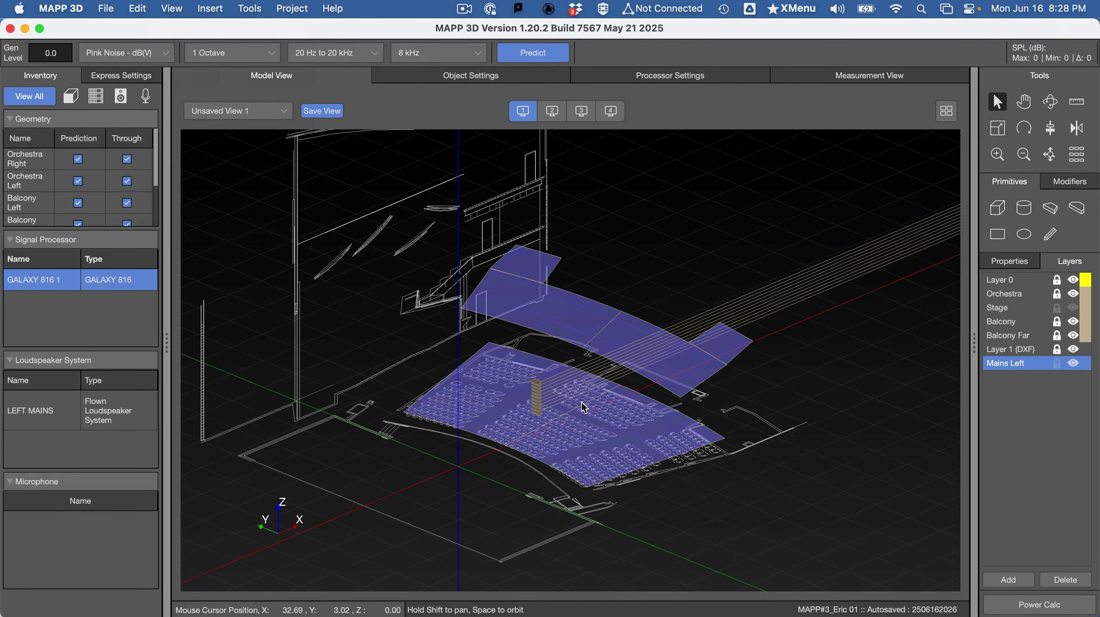
Step: Look up the prediction settings in the Word assignment and predict the coverage in MAPP 3D at 1 octave and 8 kHz
key("super+Tab")
scroll(491, 415, "down", 6)
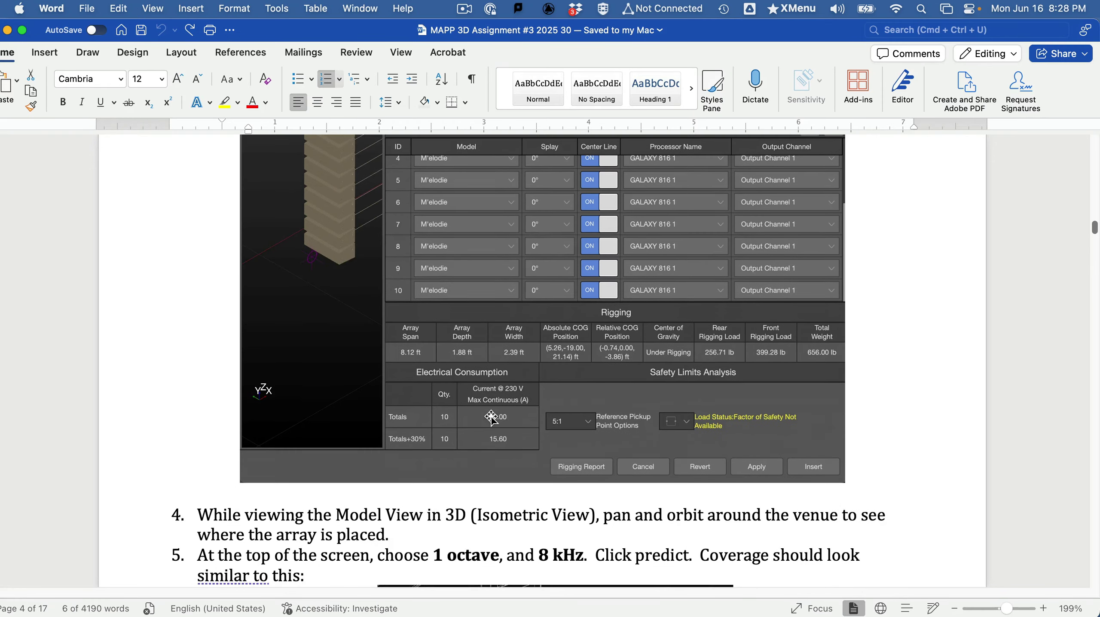
scroll(491, 415, "down", 3)
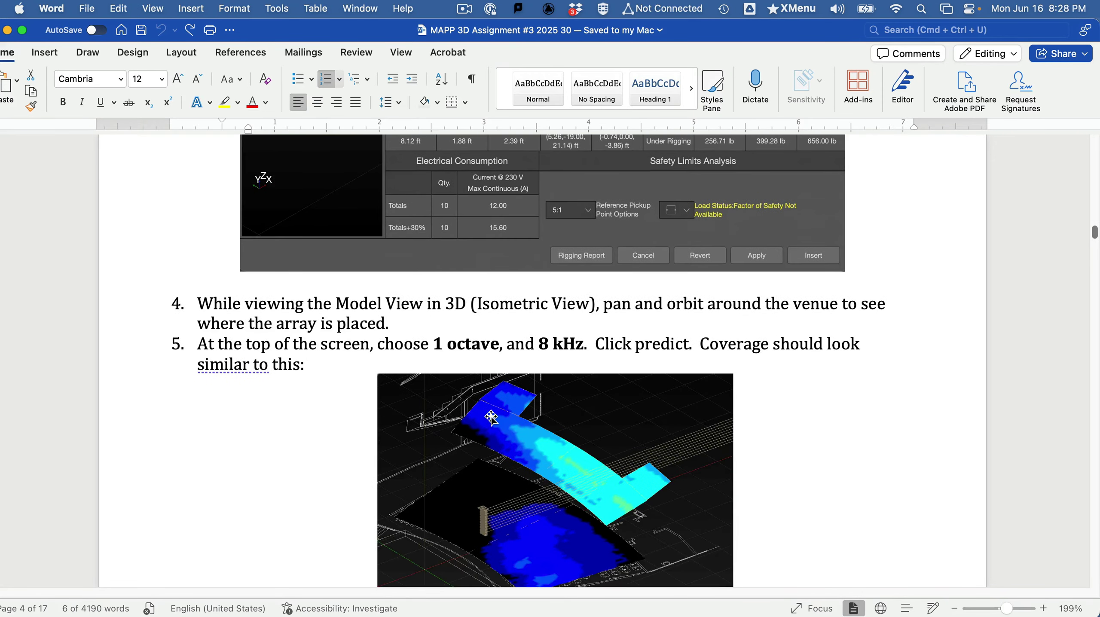
scroll(491, 416, "down", 2)
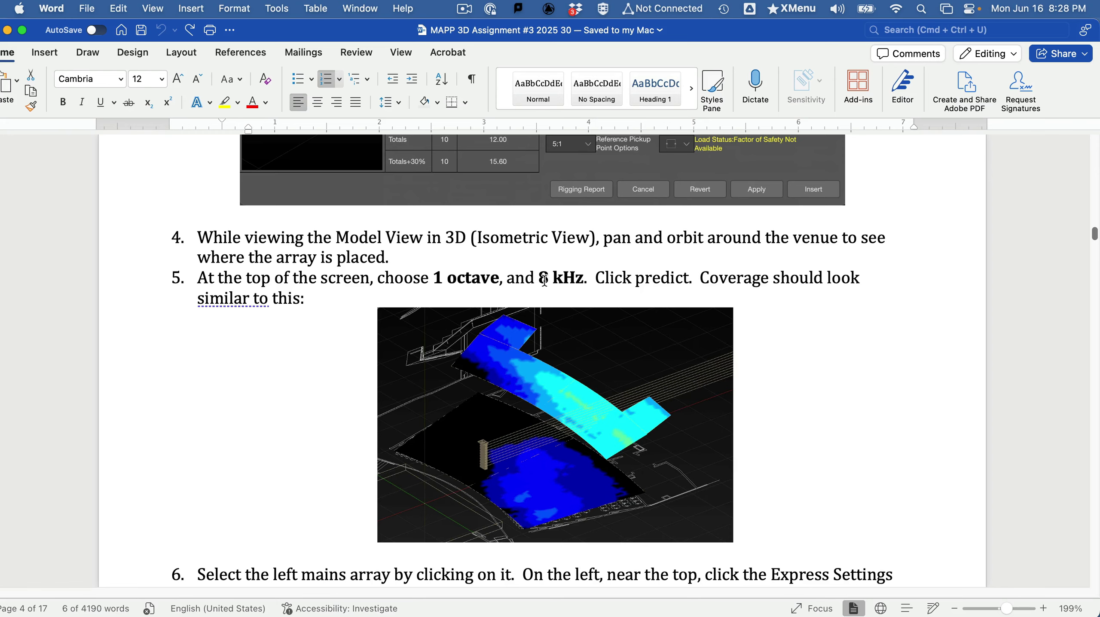
key("super+Tab")
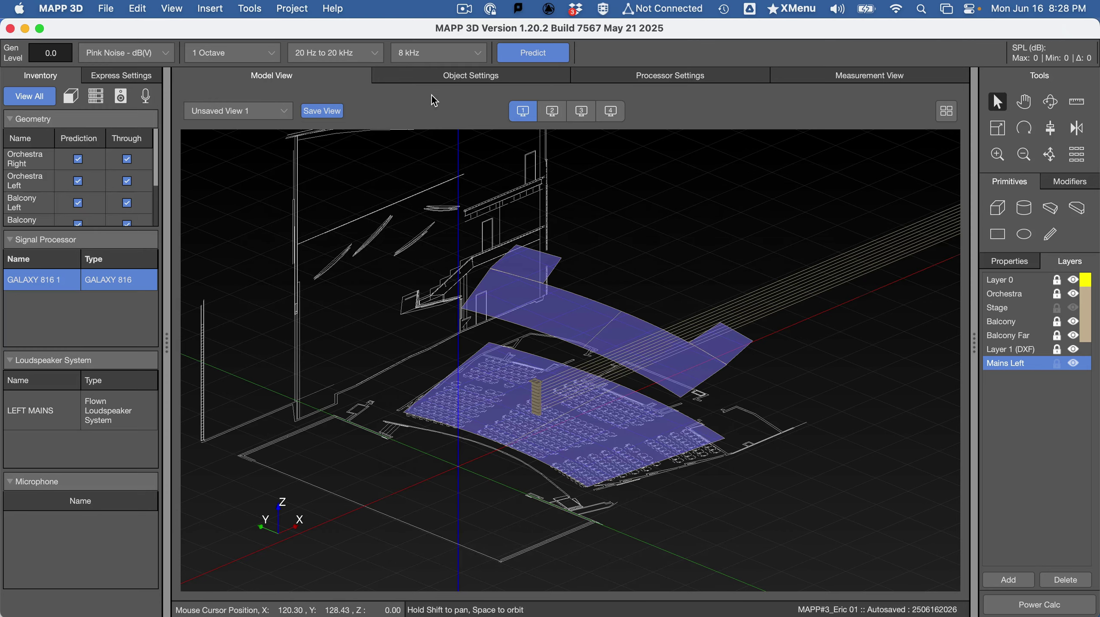
left_click(203, 56)
left_click(238, 77)
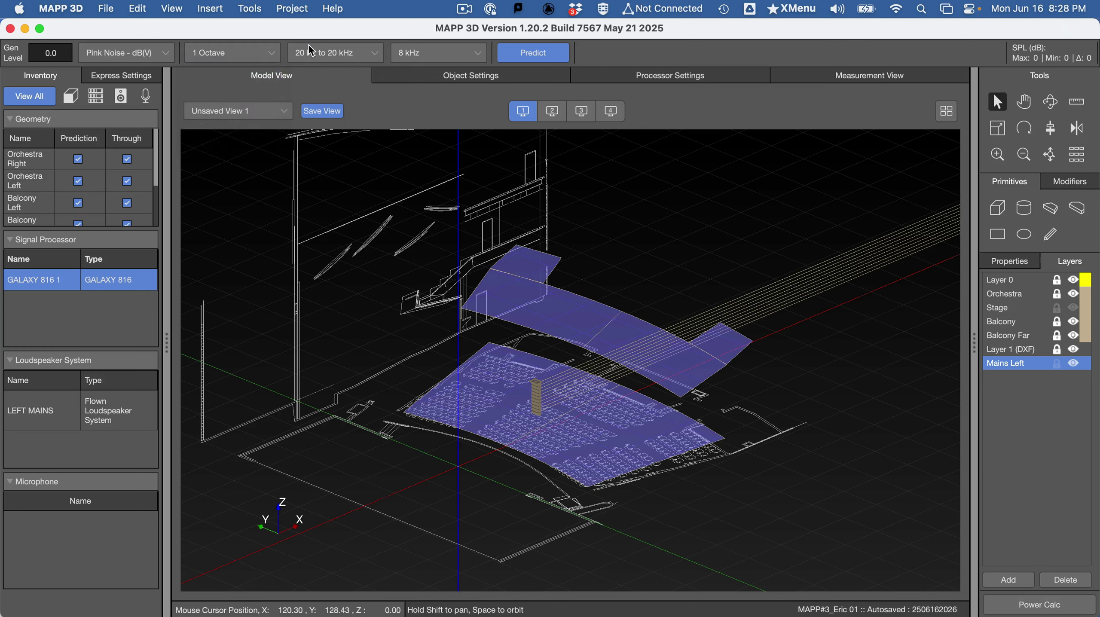
left_click(440, 51)
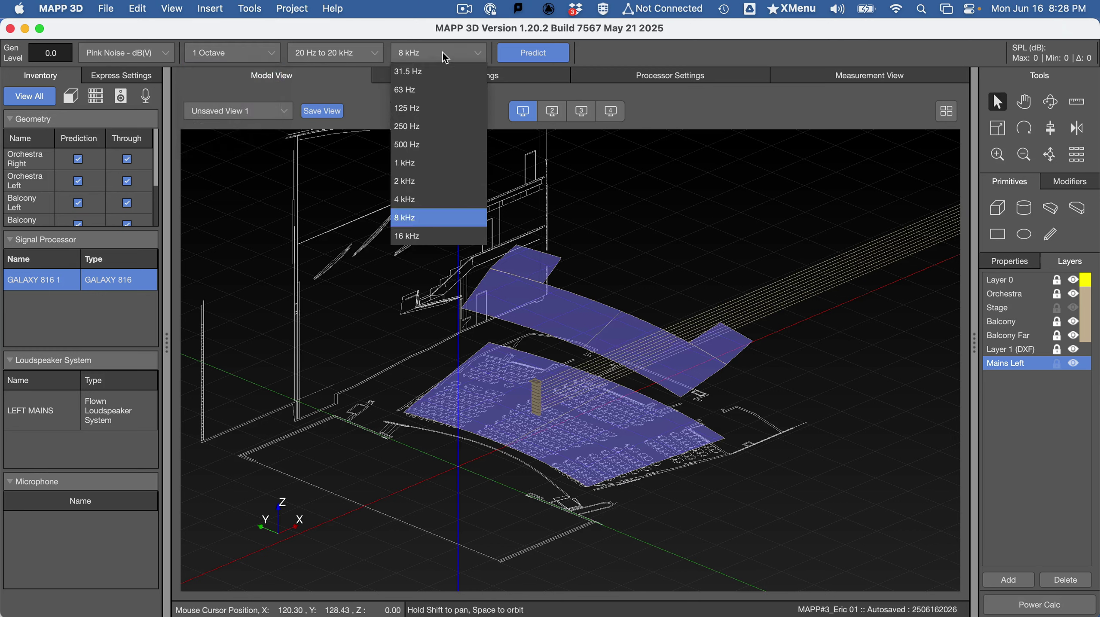
left_click(440, 218)
left_click(516, 59)
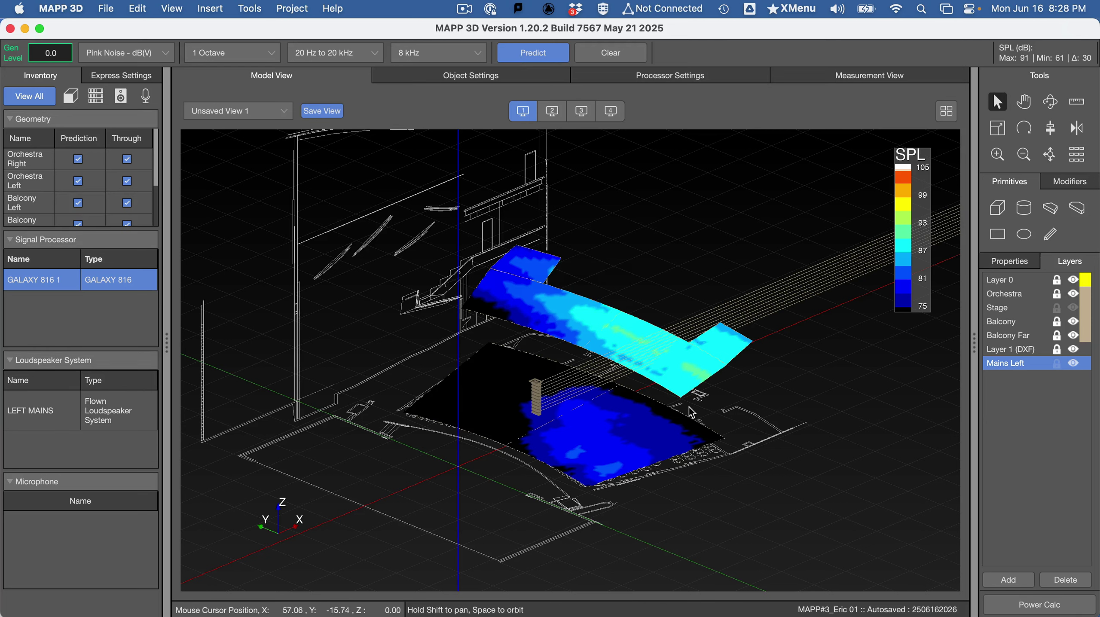
Step: Compare the coverage with the reference image in the Word assignment and read the Section Plane instructions, returning to MAPP 3D
key("super+Tab")
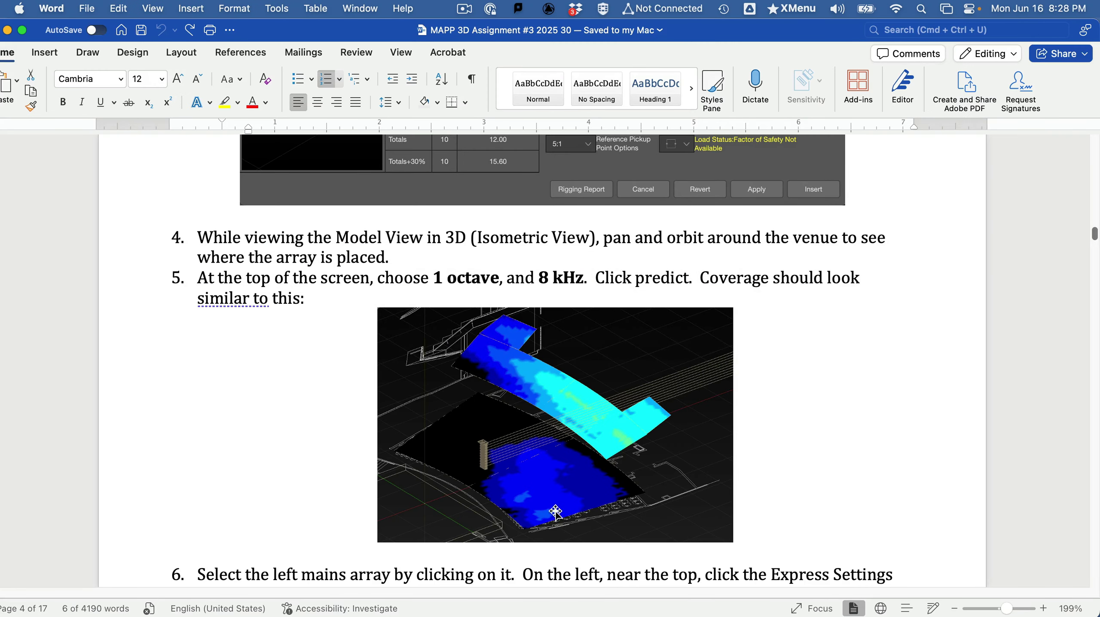
scroll(917, 525, "down", 5)
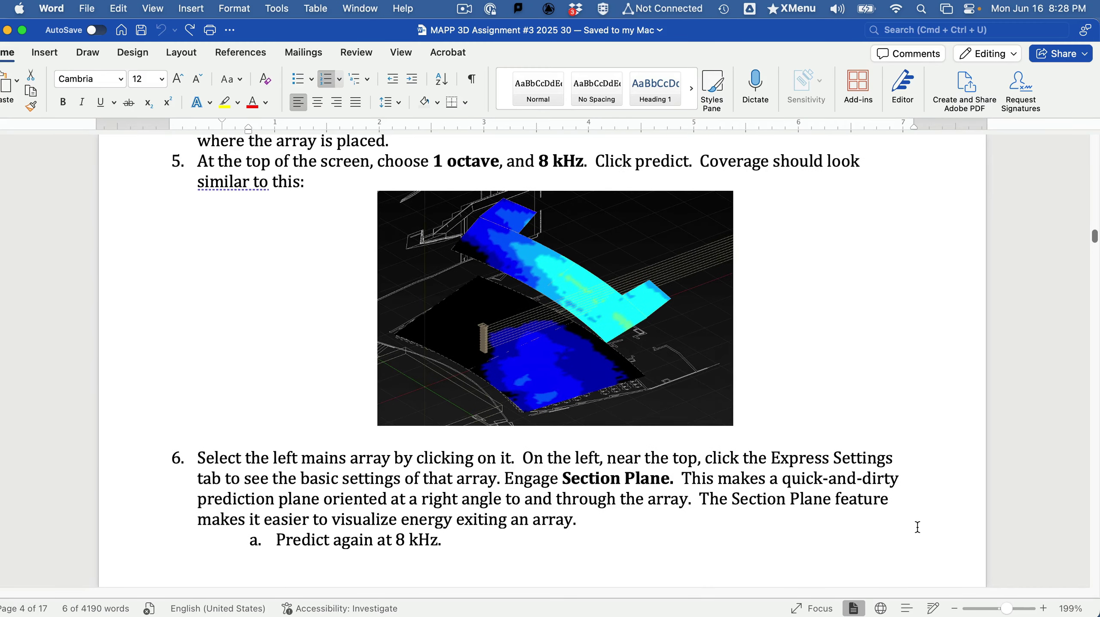
scroll(916, 526, "down", 4)
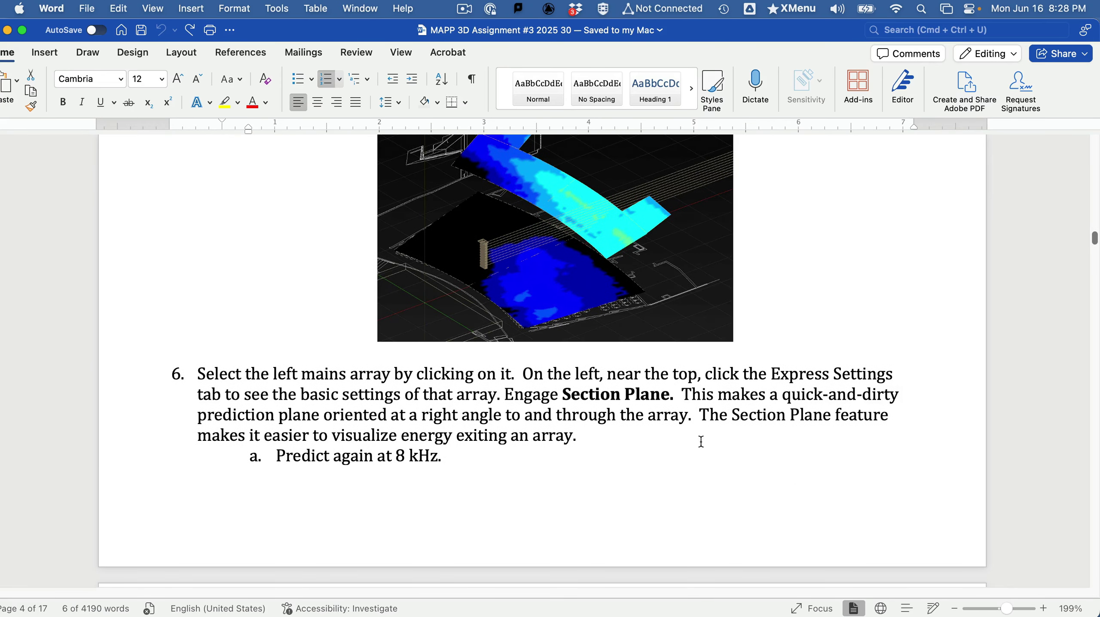
key("super+Tab")
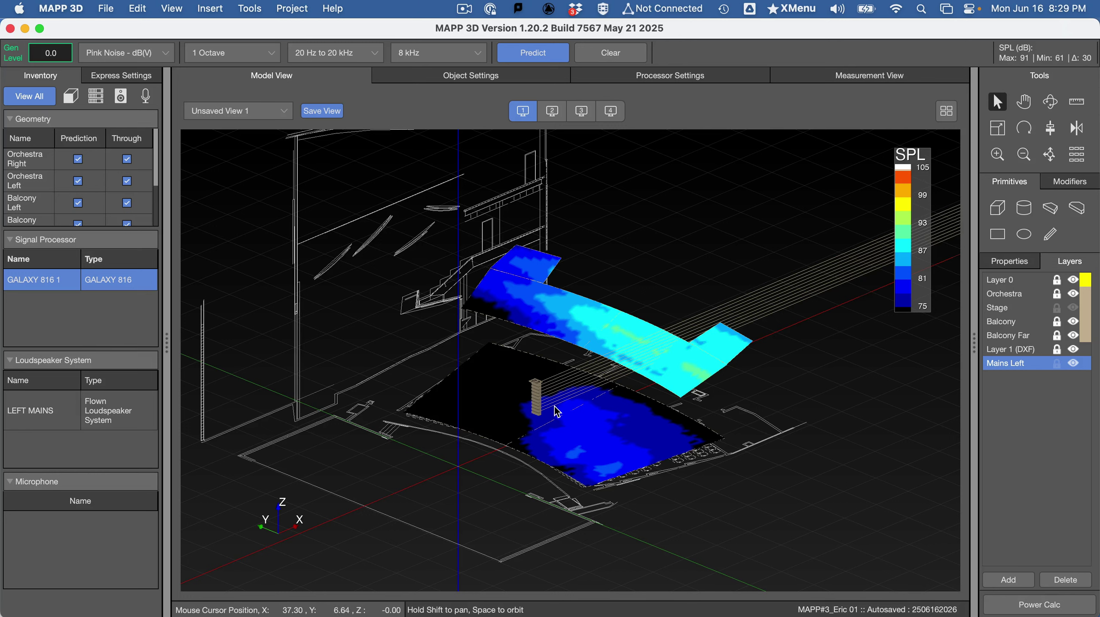
Step: Turn on the Section Plane for the LEFT MAINS array and predict again at 8 kHz in the side view
left_click(538, 394)
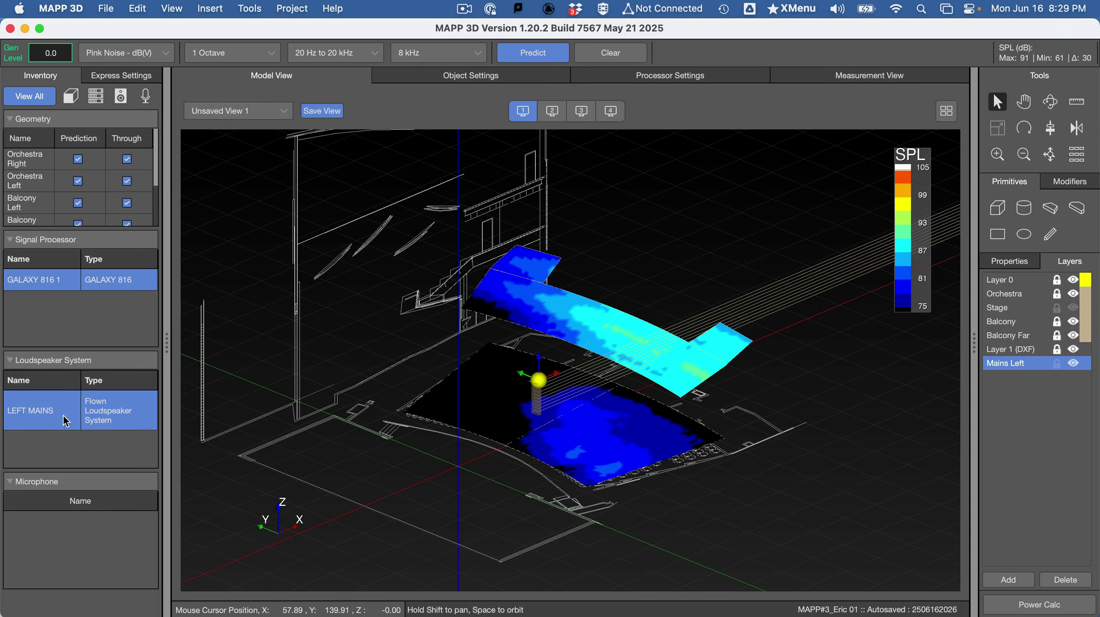
left_click(103, 75)
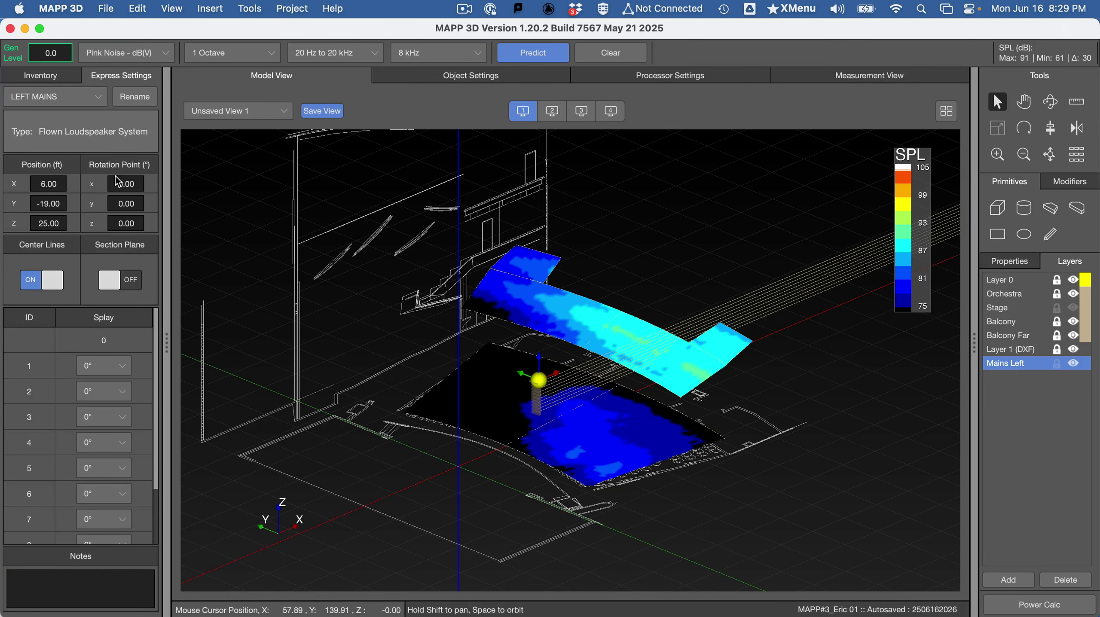
left_click(111, 280)
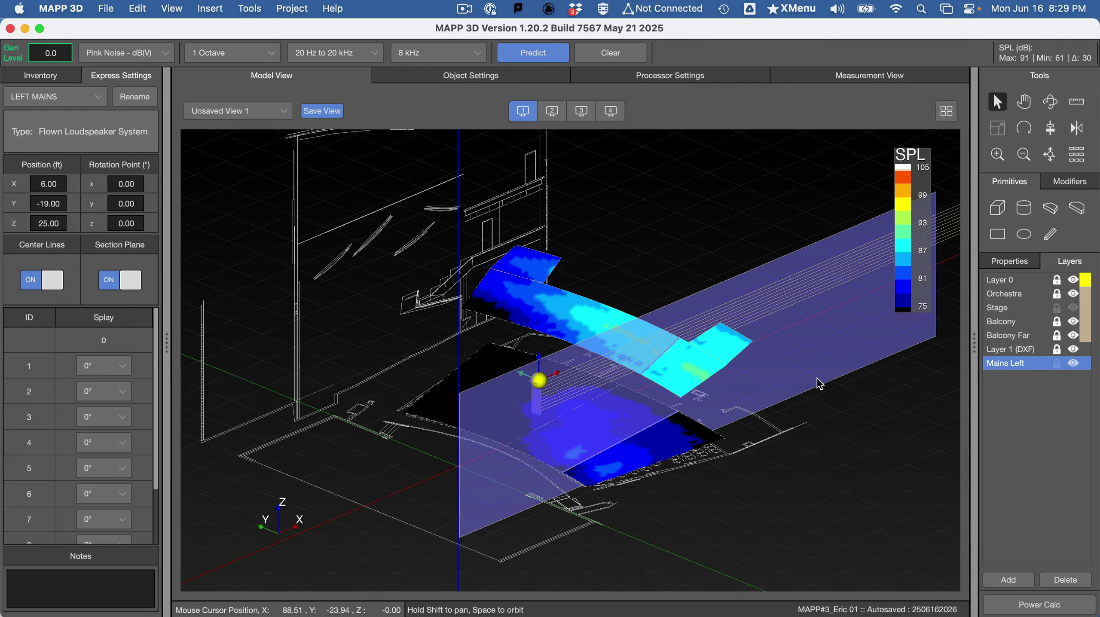
left_click(549, 112)
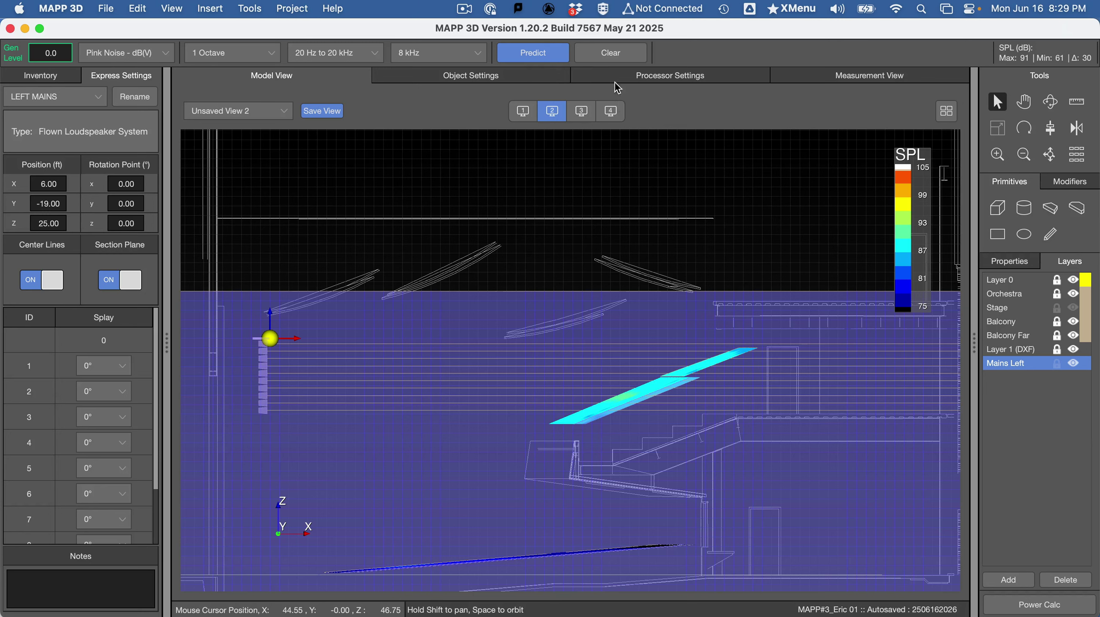
left_click(535, 55)
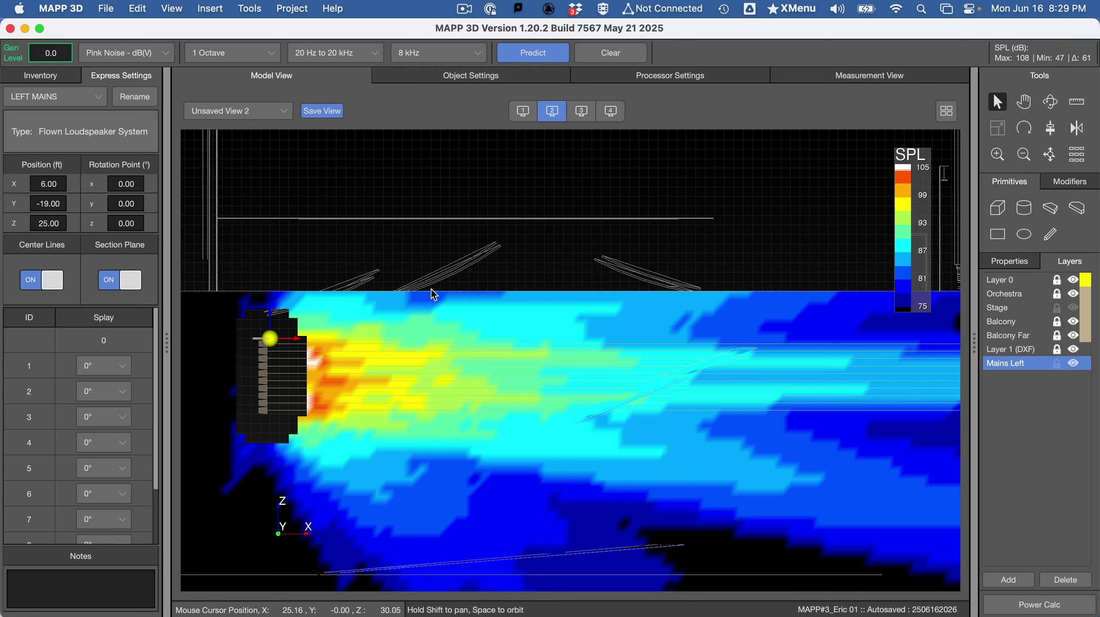
Step: Turn off the LEFT MAINS Section Plane and clear the prediction
left_click(105, 285)
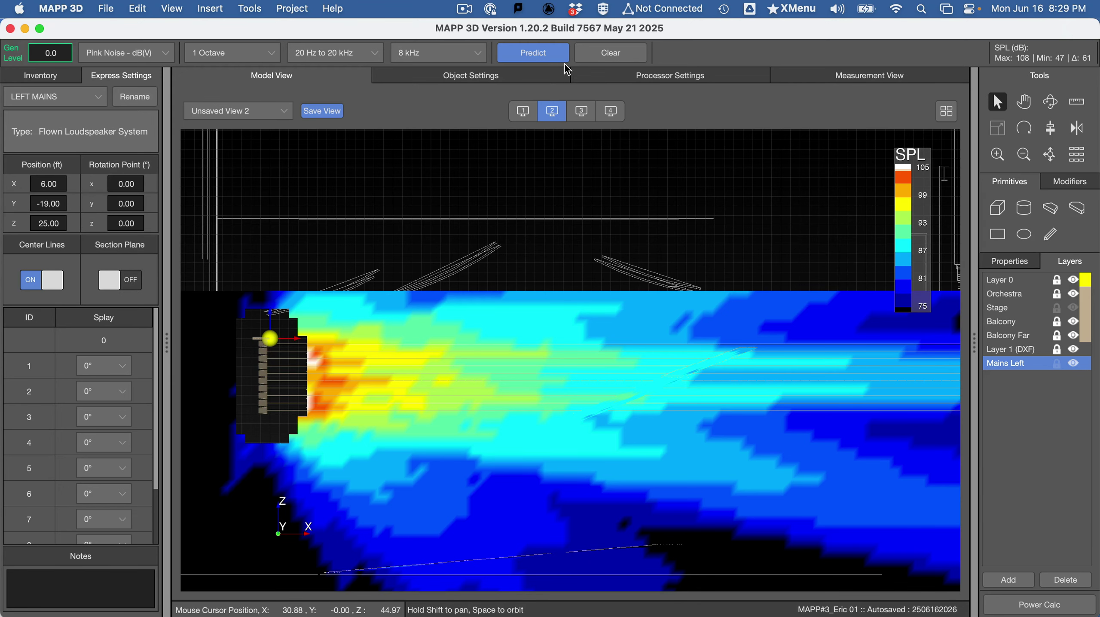
left_click(611, 54)
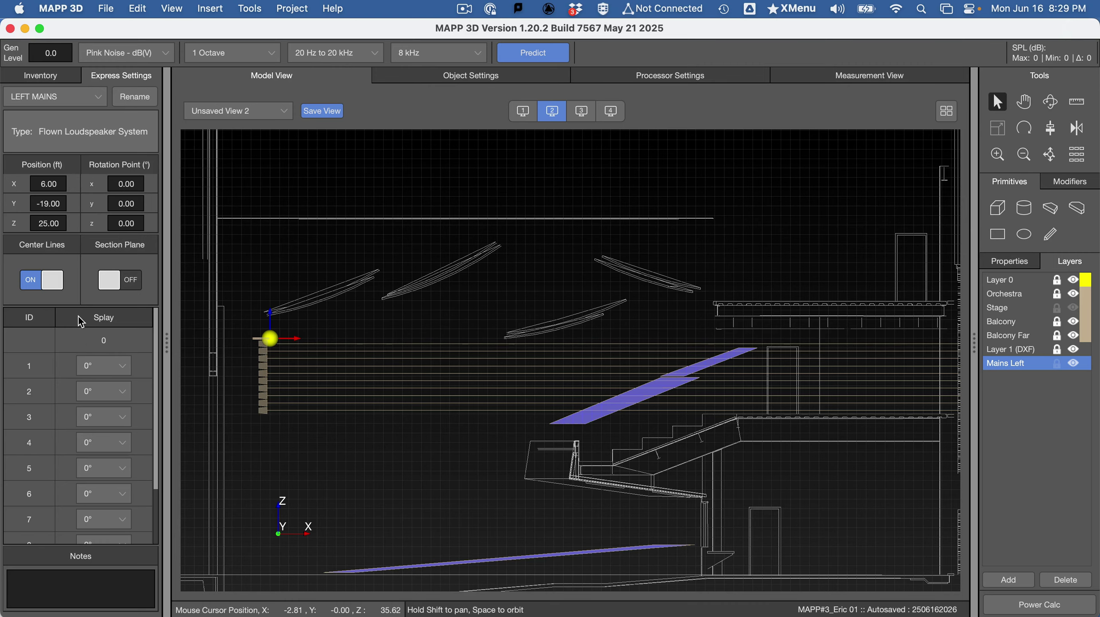
Step: Read the multi-view instructions in the Word assignment and return to MAPP 3D
key("super+Tab")
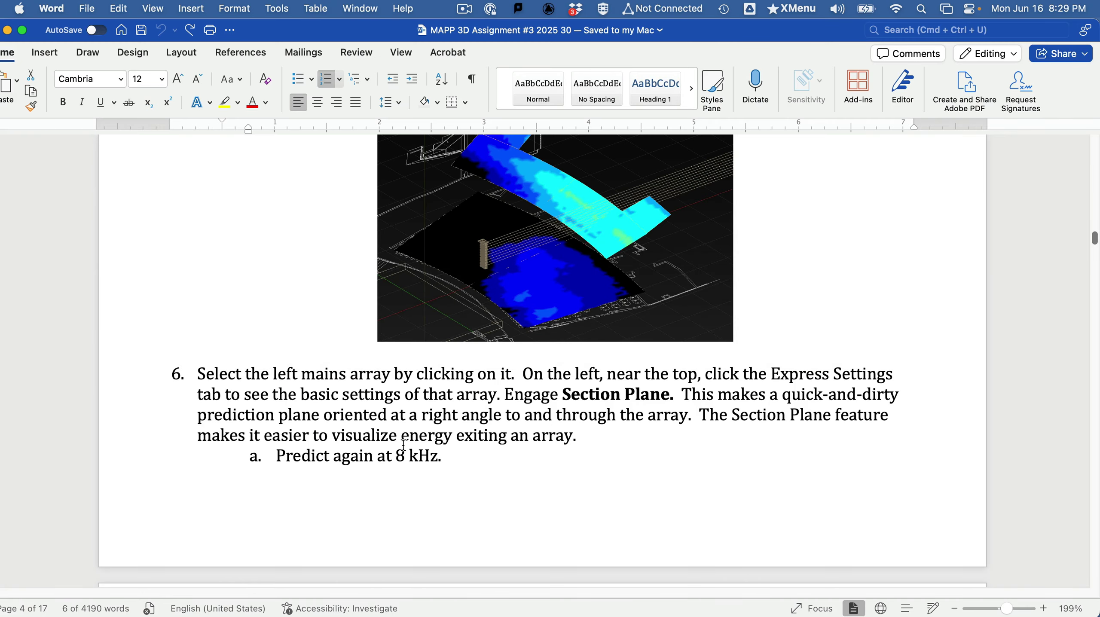
scroll(403, 445, "down", 10)
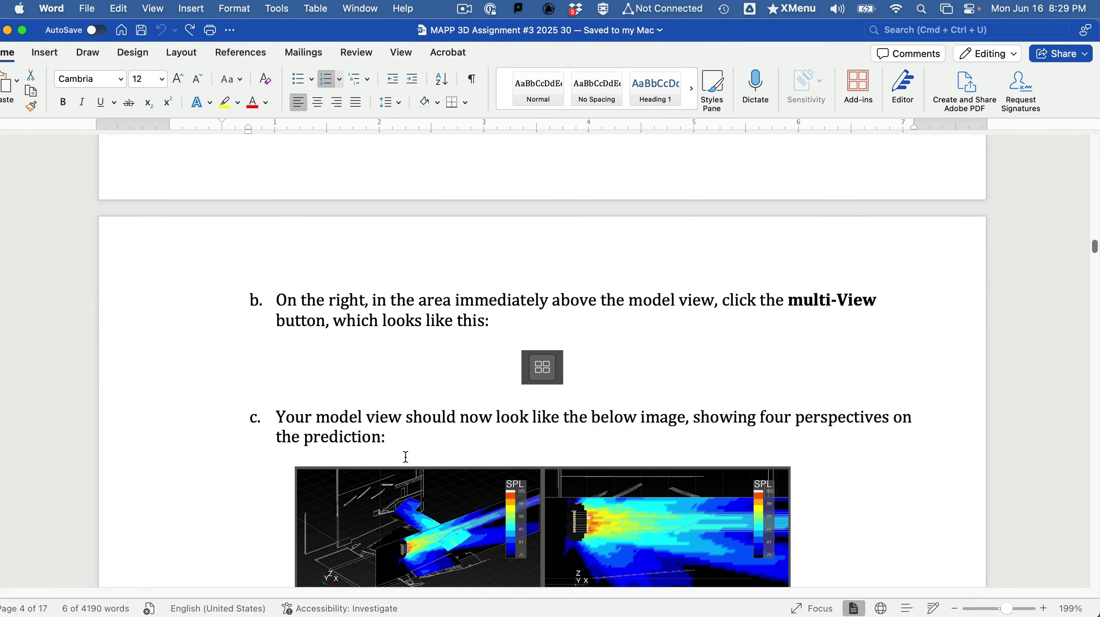
scroll(407, 457, "down", 3)
key("super+Tab")
key("super+Tab")
key("super+Tab")
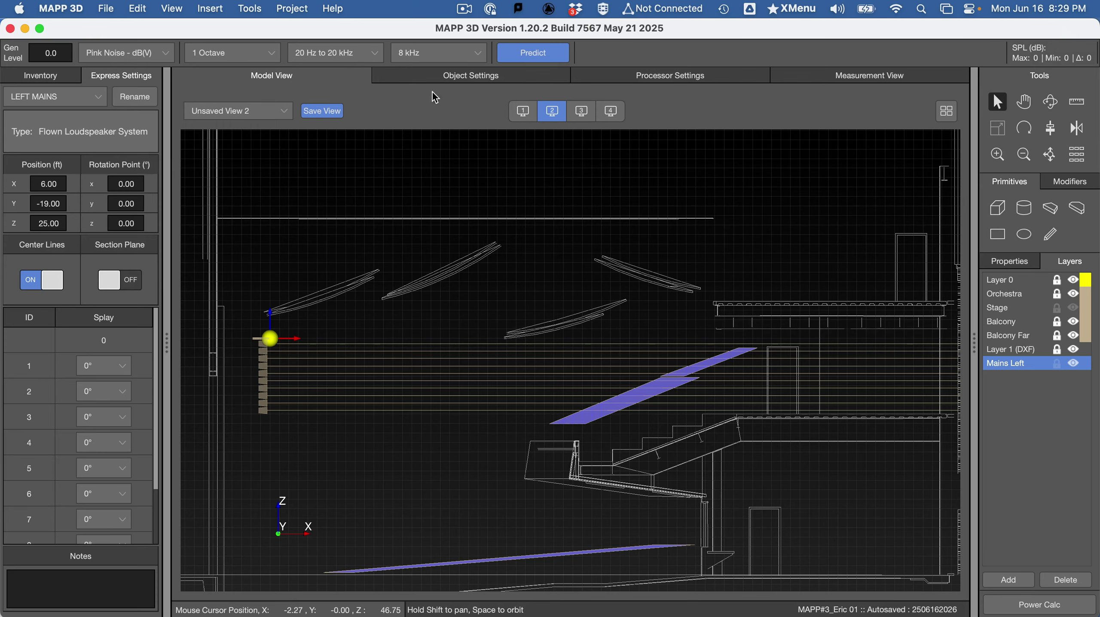
Step: Turn the LEFT MAINS Section Plane back on, predict at 8 kHz and display the result in multi-view
left_click(110, 283)
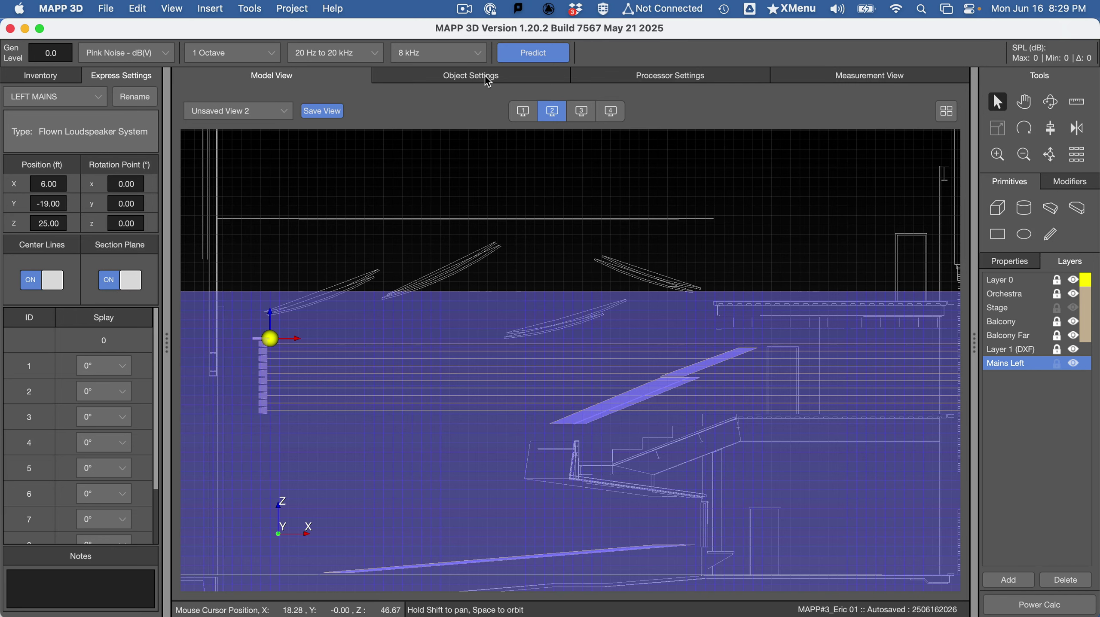
left_click(527, 53)
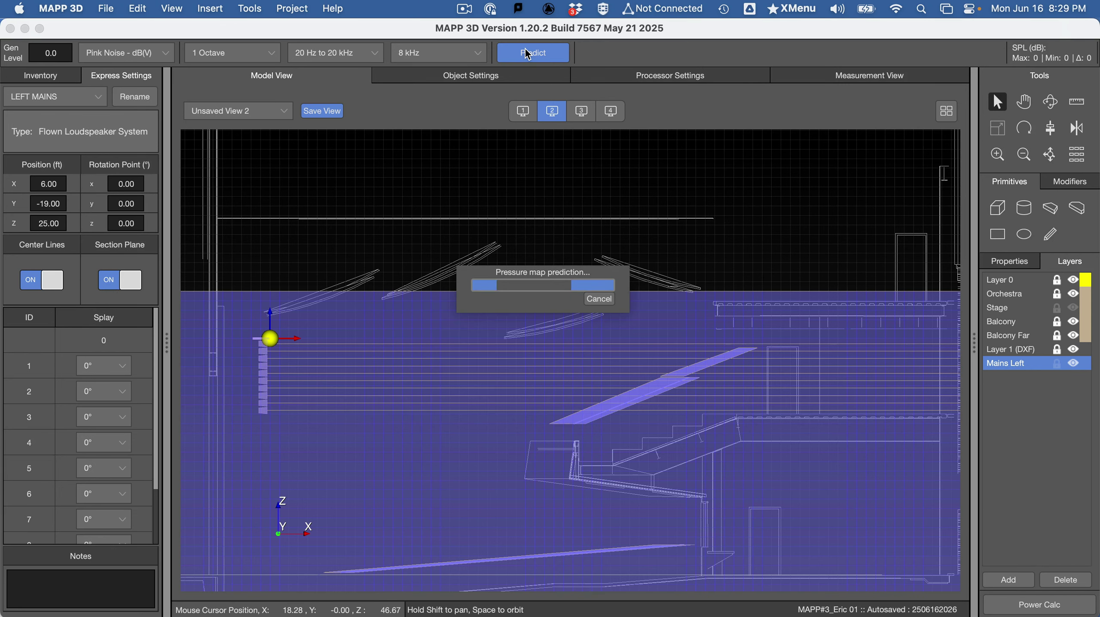
key("super+Tab")
key("super+Tab")
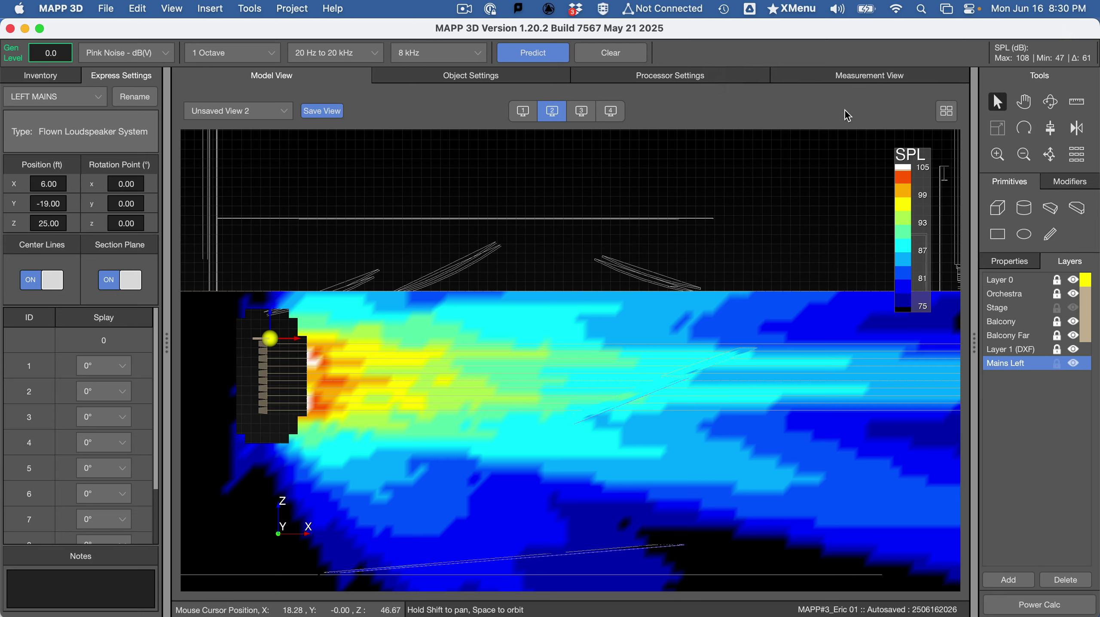
left_click(944, 110)
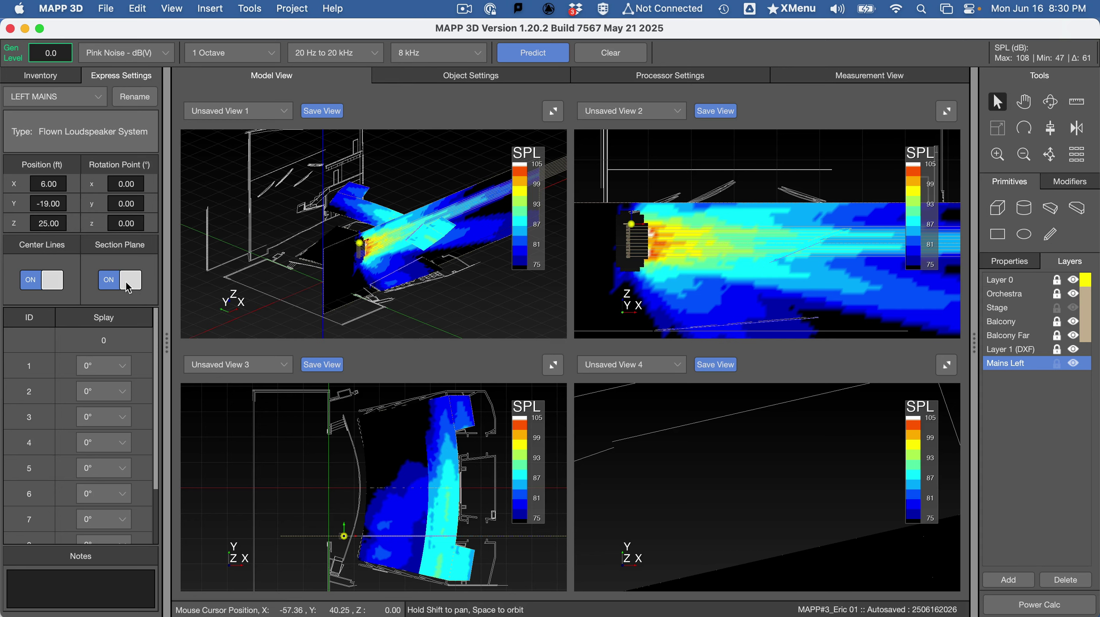
Step: Turn off the array's Section Plane and clear the prediction from all four views
left_click(113, 286)
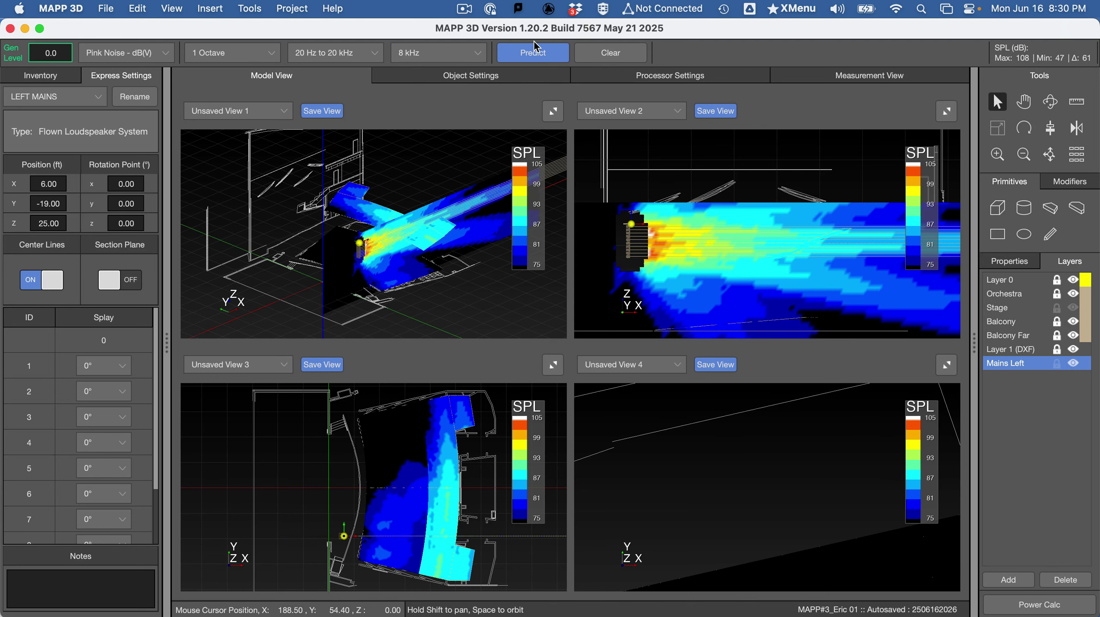
left_click(602, 56)
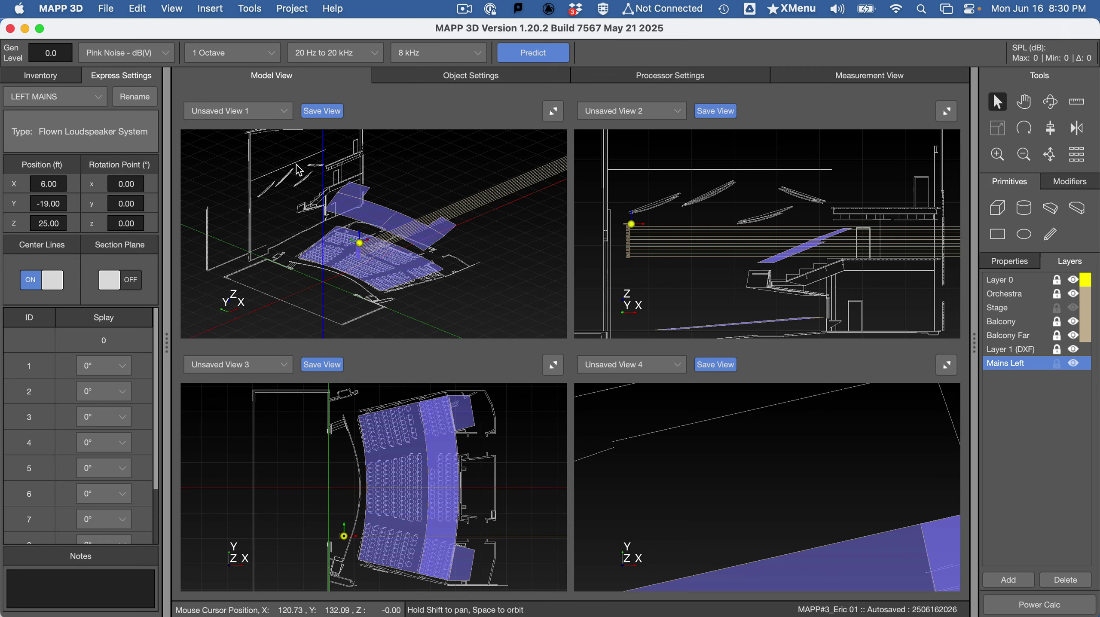
Step: Read the Word assignment's instructions on exiting multi-view and saving the file, and return to MAPP 3D
key("super+Tab")
scroll(432, 368, "down", 10)
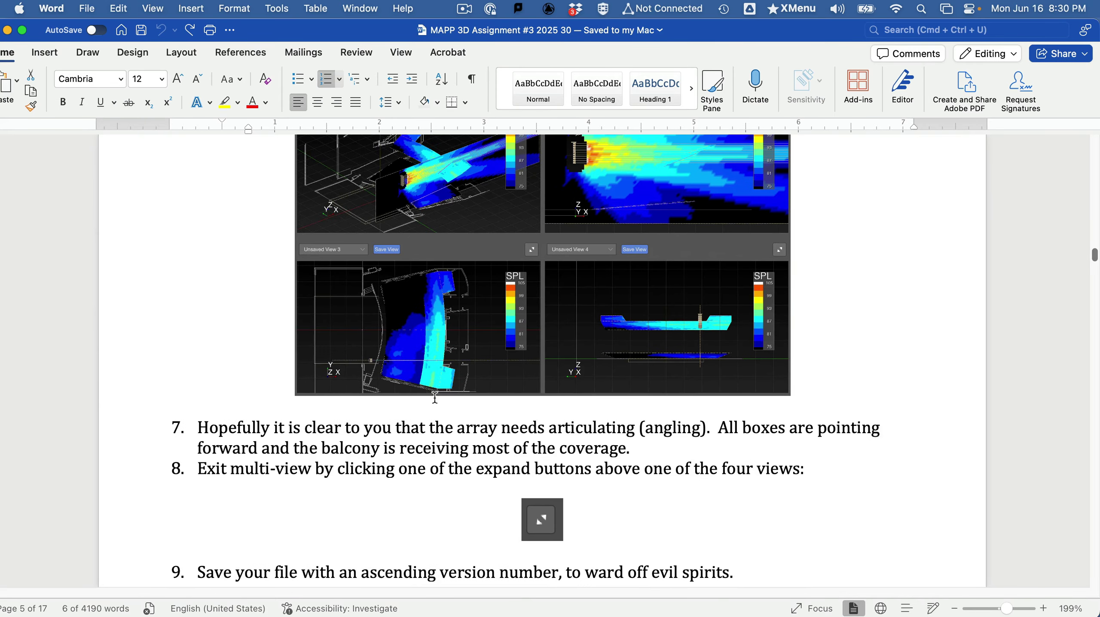
scroll(435, 398, "down", 4)
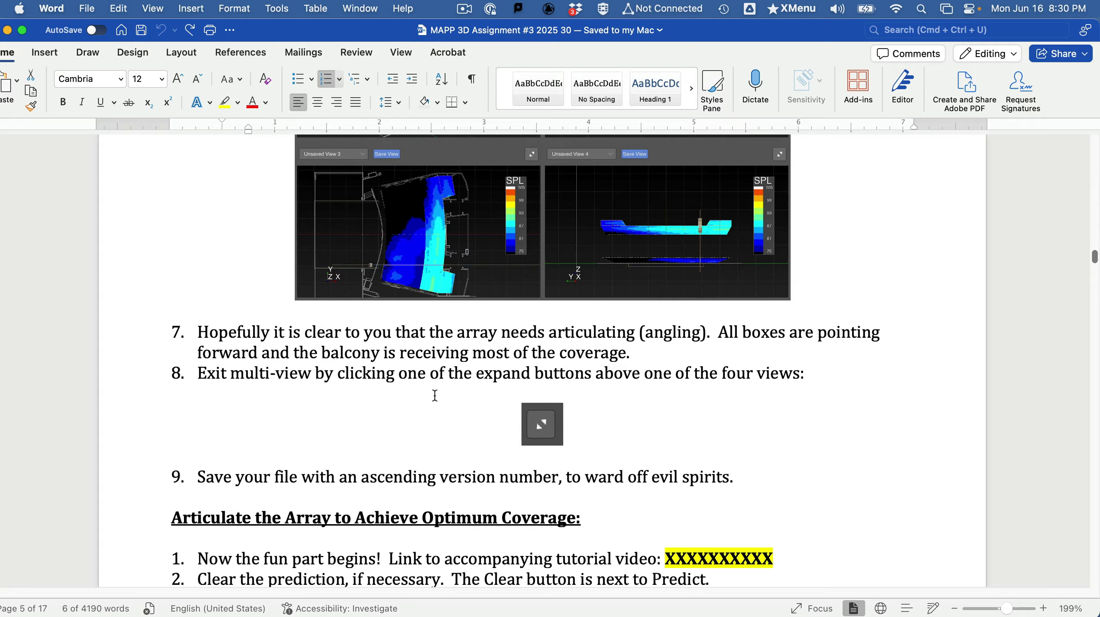
key("super+Tab")
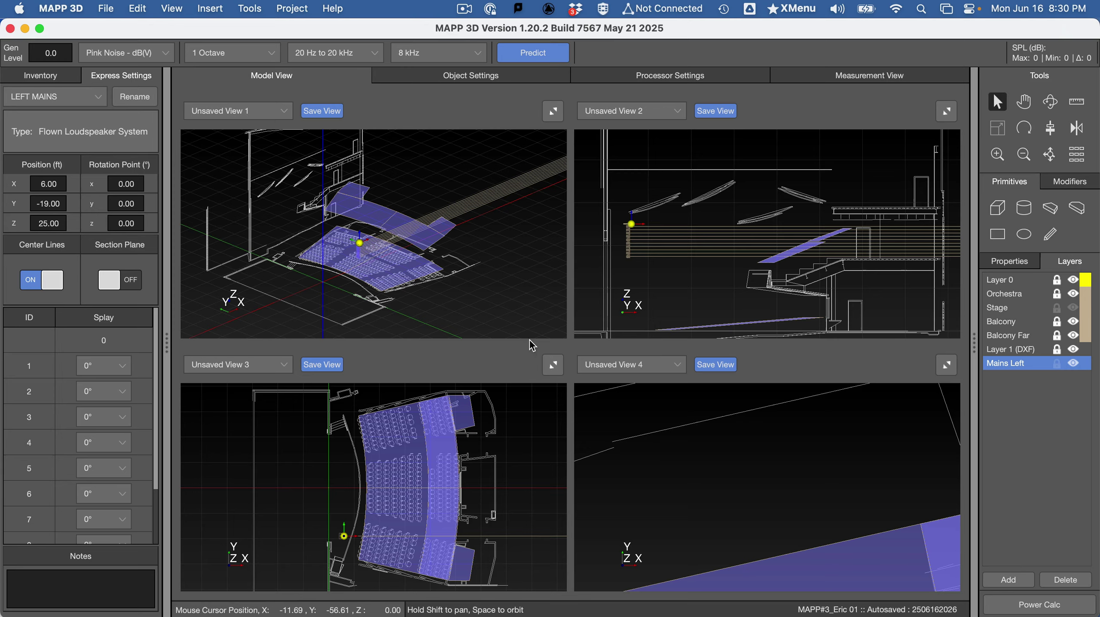
Step: Exit multi-view and show the first, isometric view of the model as a single full-size view
left_click(944, 111)
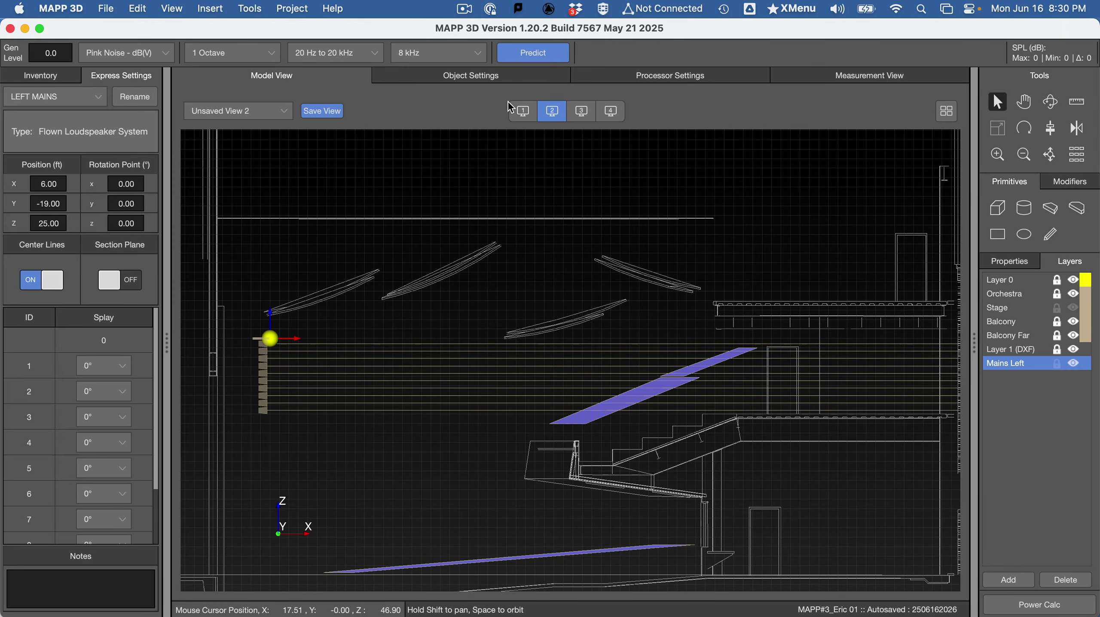
left_click(518, 111)
Step: Save the project as a new copy in the Test Build For Videos folder, keeping the existing file name but with version number 02
left_click(105, 9)
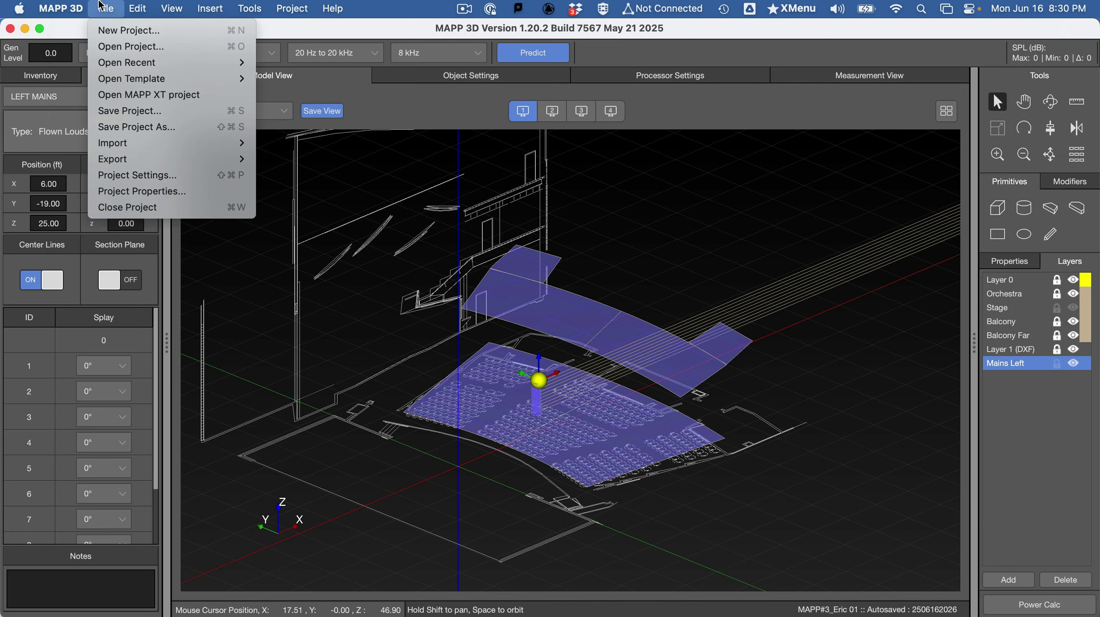
mouse_move(152, 80)
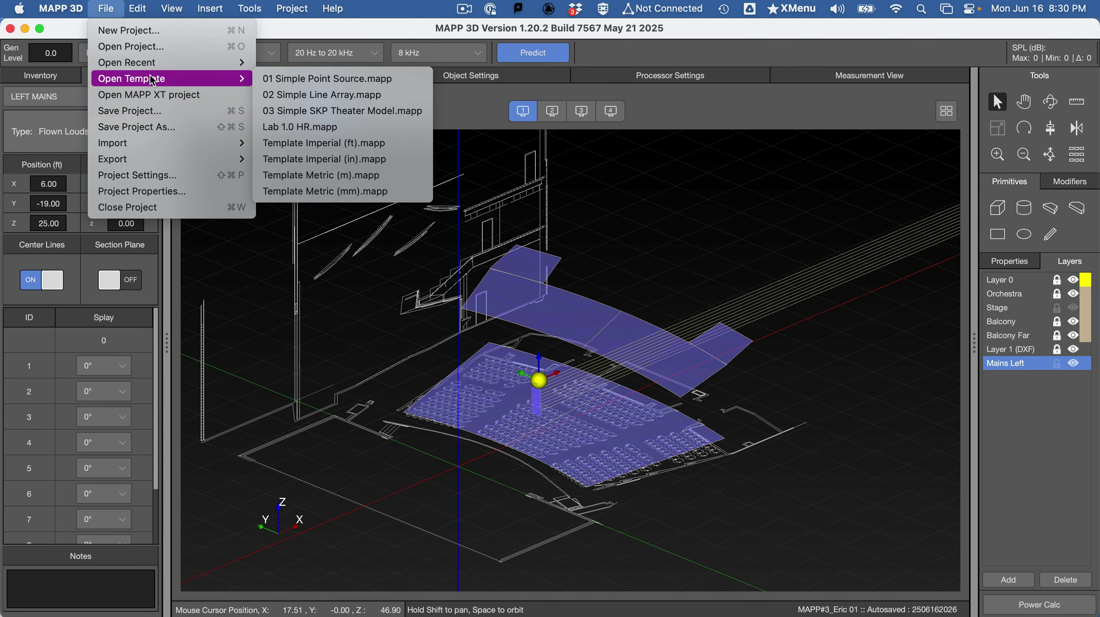
left_click(155, 127)
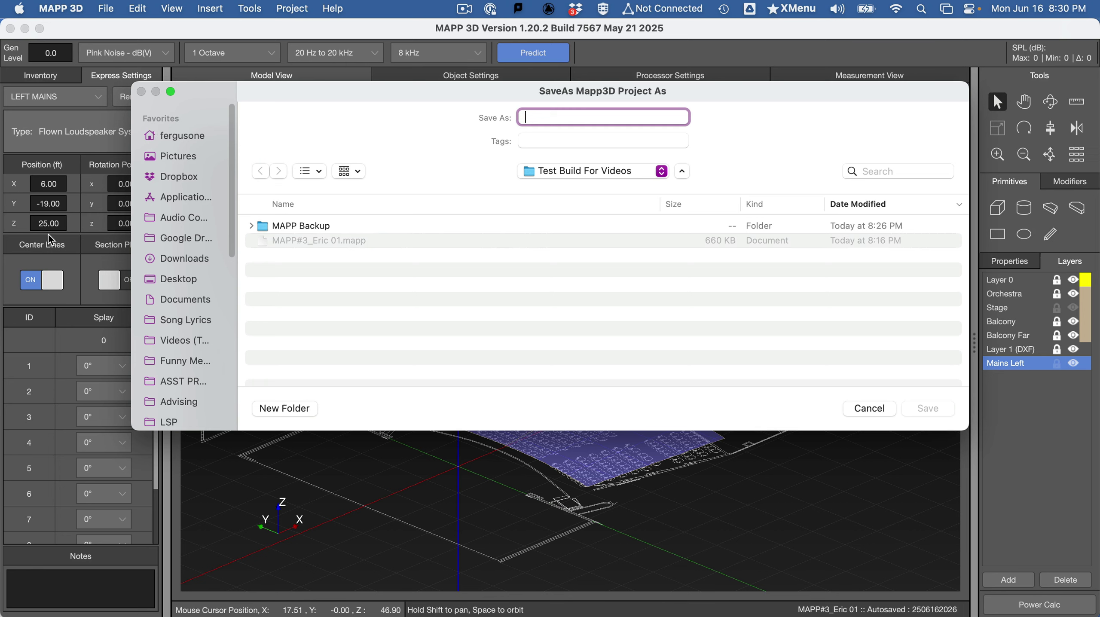
left_click(298, 240)
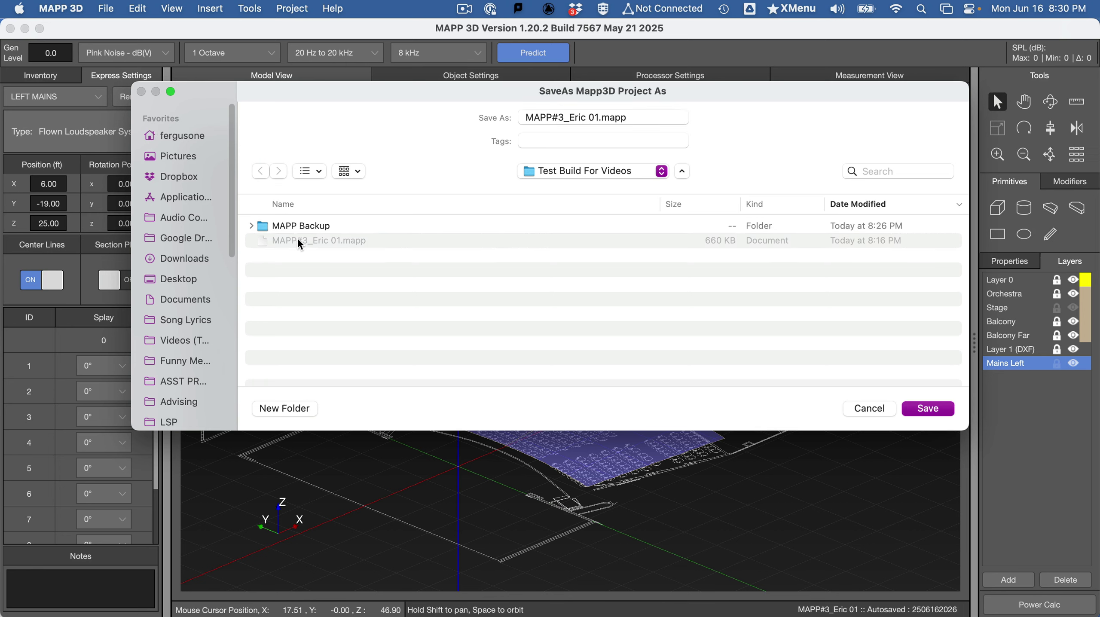
left_click(602, 116)
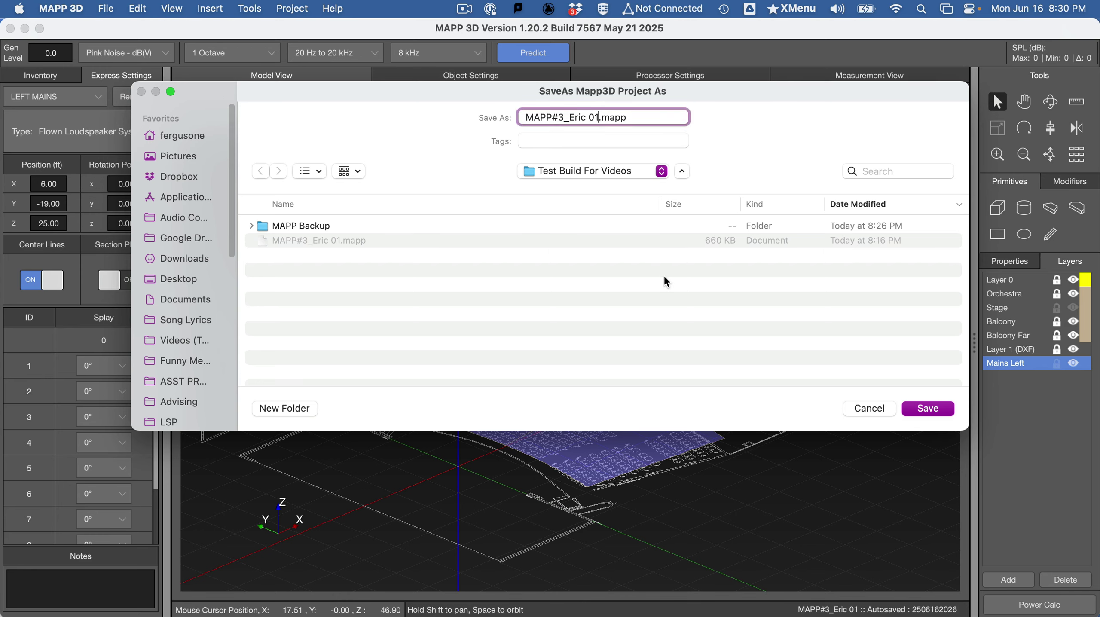
key("BackSpace")
type("2")
key("Return")
Step: Switch to the Word assignment and read the first instructions under "Articulate the Array to Achieve Optimum Coverage"
key("super+Tab")
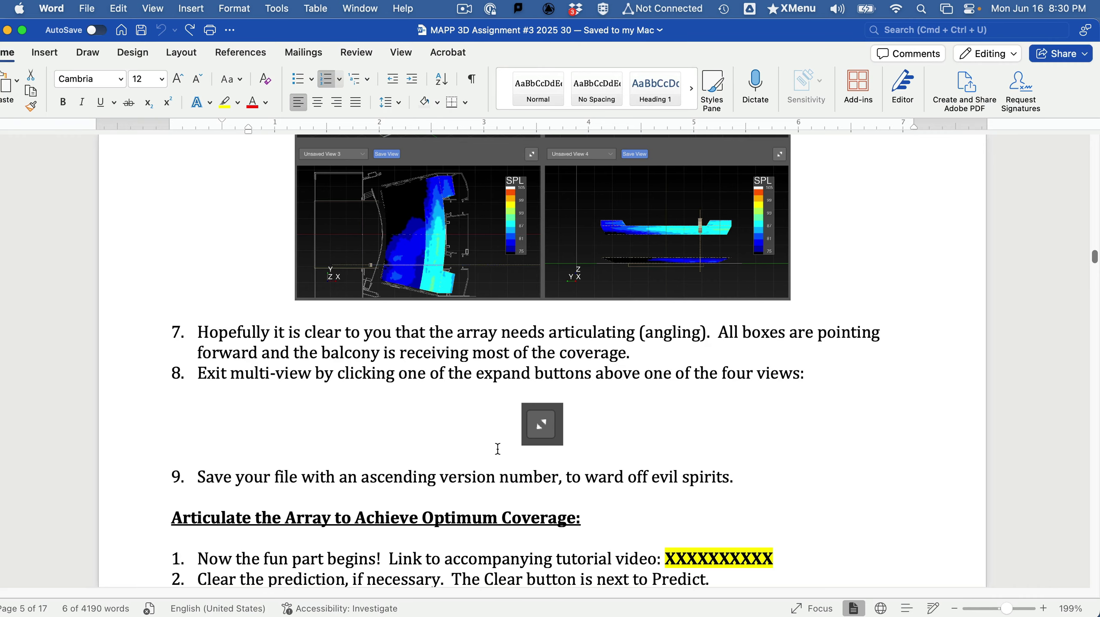
scroll(497, 449, "down", 4)
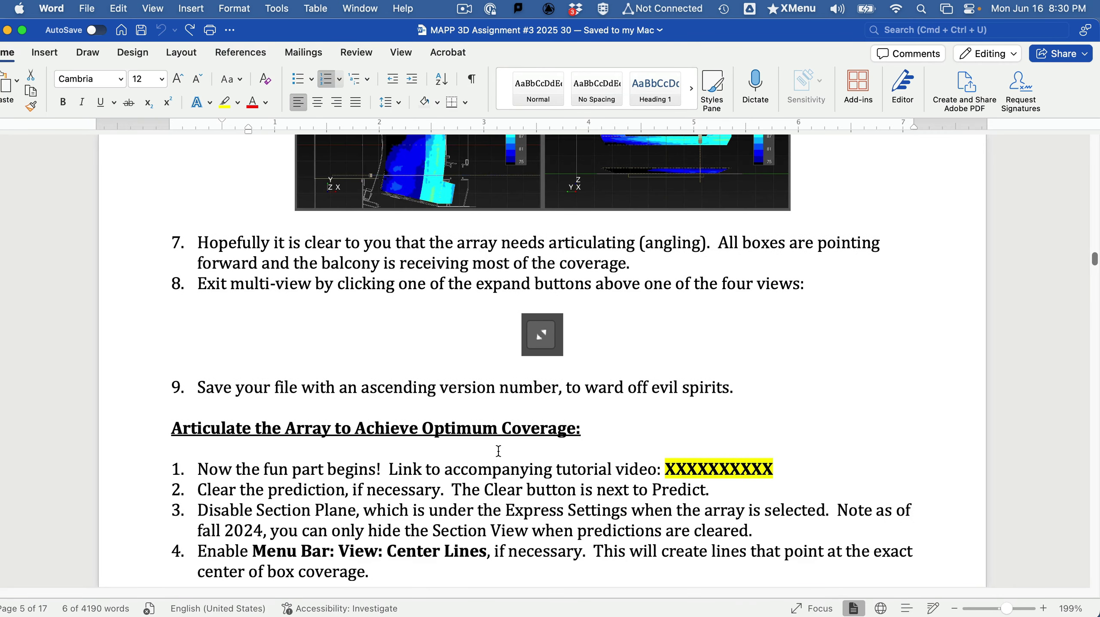
scroll(497, 451, "down", 8)
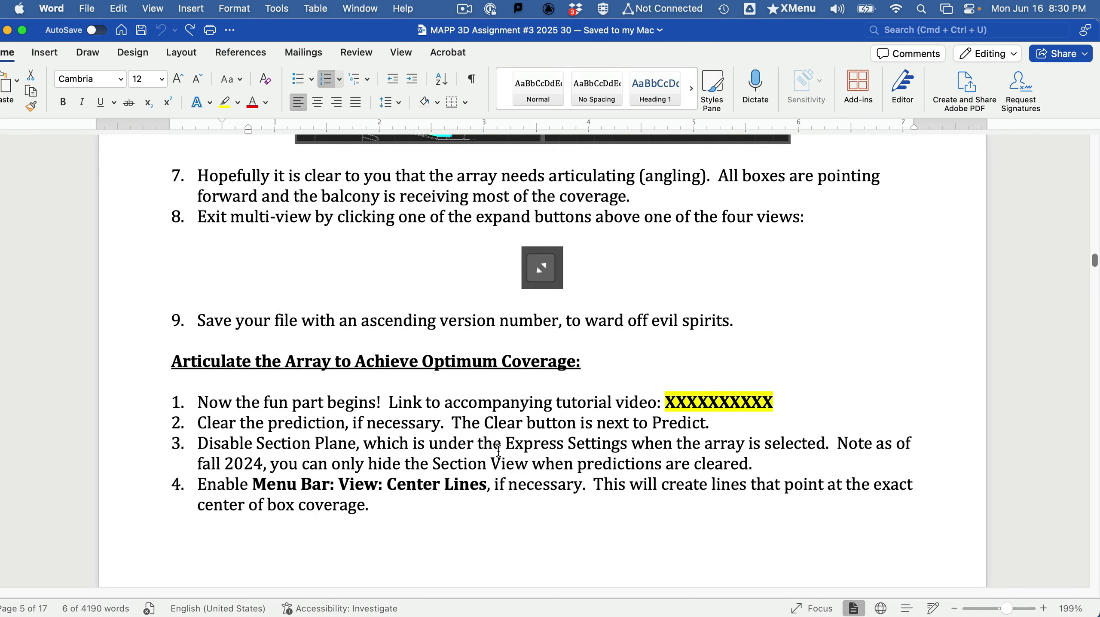